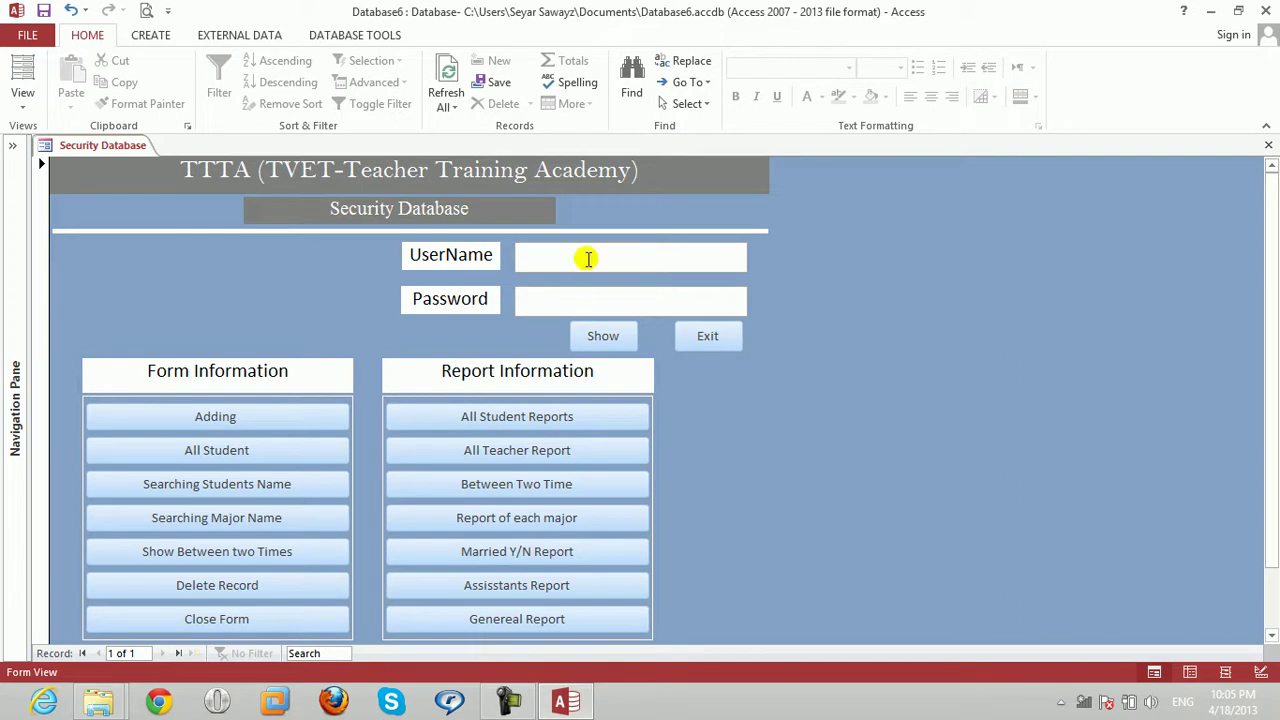
# Place the caret in the Password field, then close the Security Database form.
pyautogui.click(571, 304)
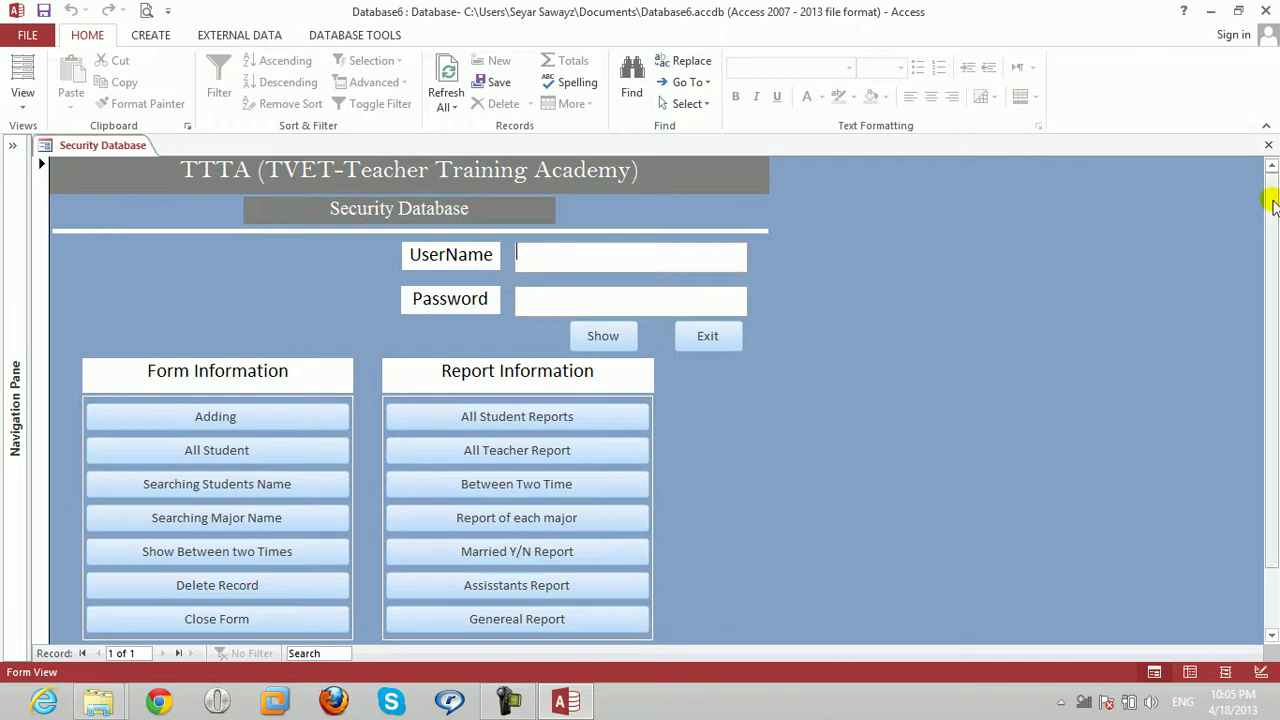
pyautogui.click(1268, 145)
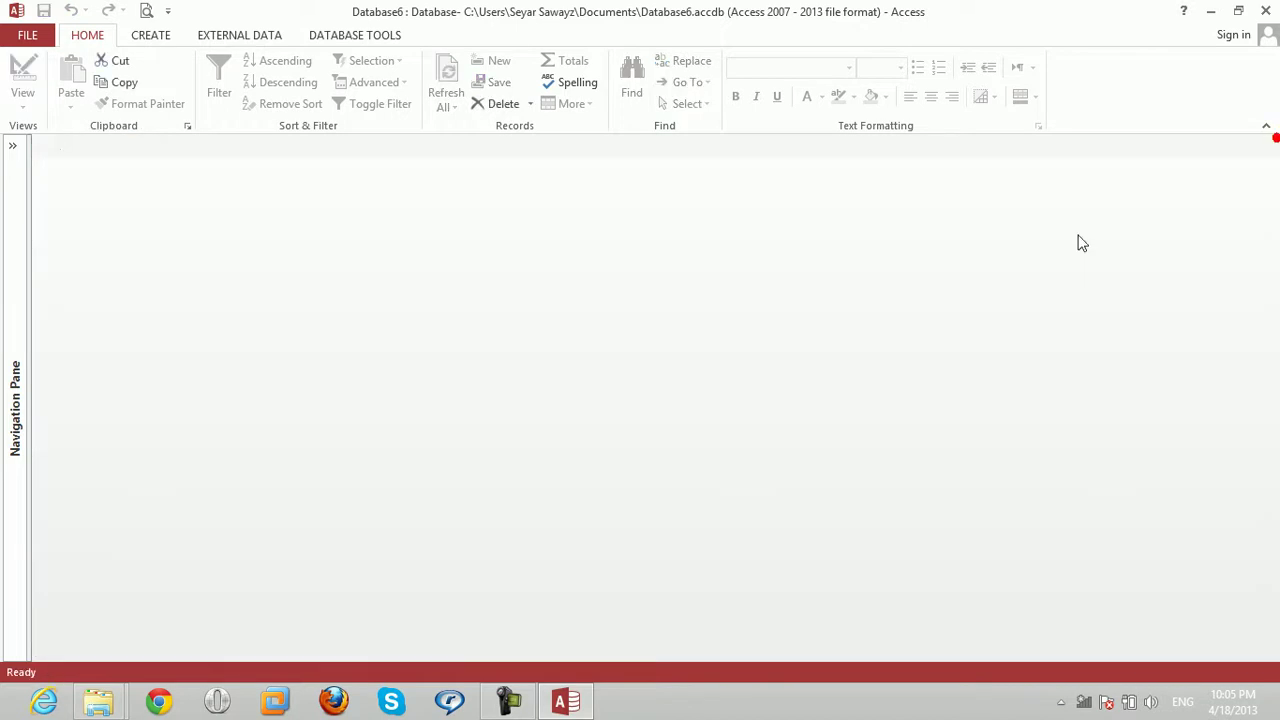
# Open the Security Database form in Design View and collapse the Navigation Pane.
pyautogui.click(13, 145)
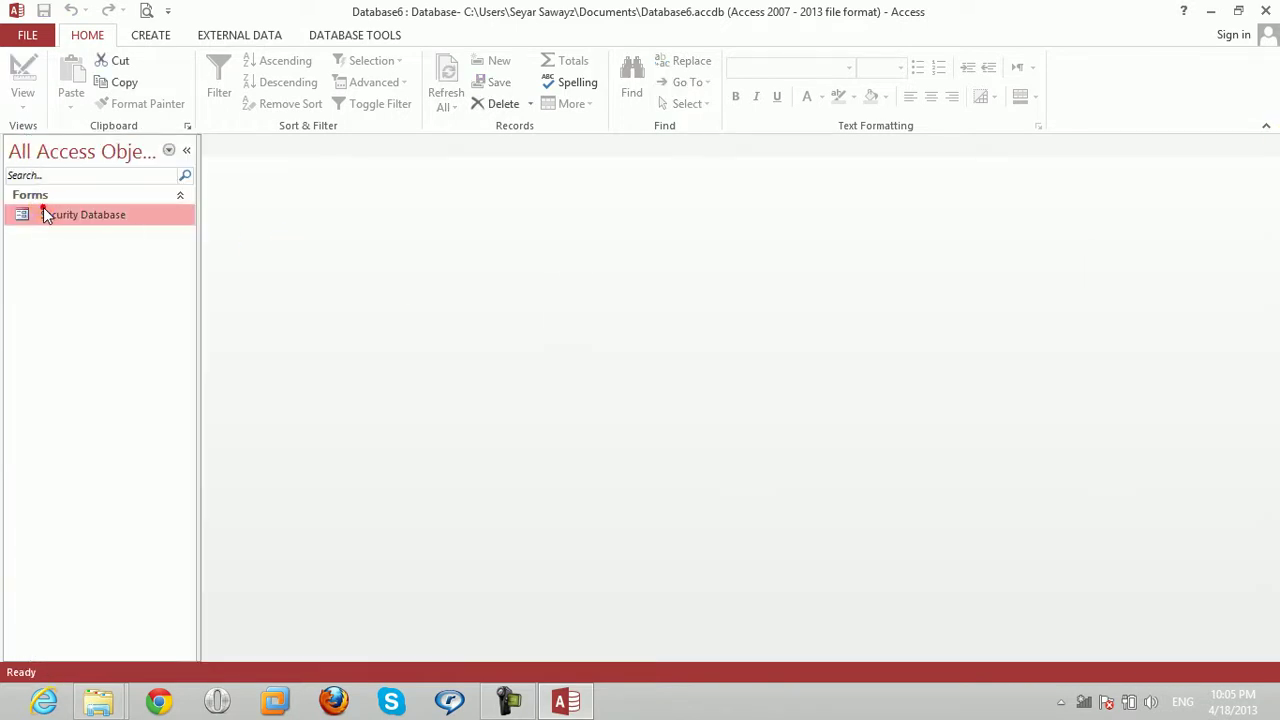
pyautogui.rightClick(43, 214)
pyautogui.press('Down')
pyautogui.press('Down')
pyautogui.press('Return')
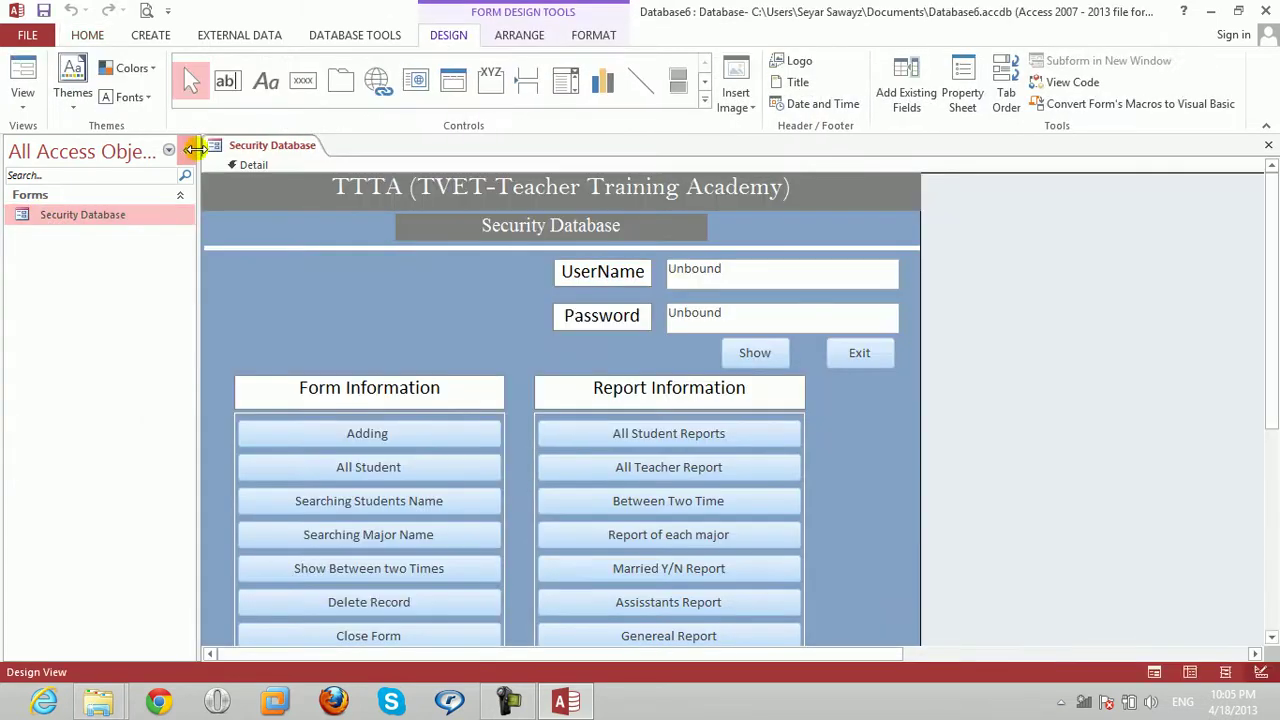
pyautogui.click(186, 150)
# Open the Property Sheet for the Adding button.
pyautogui.click(218, 428)
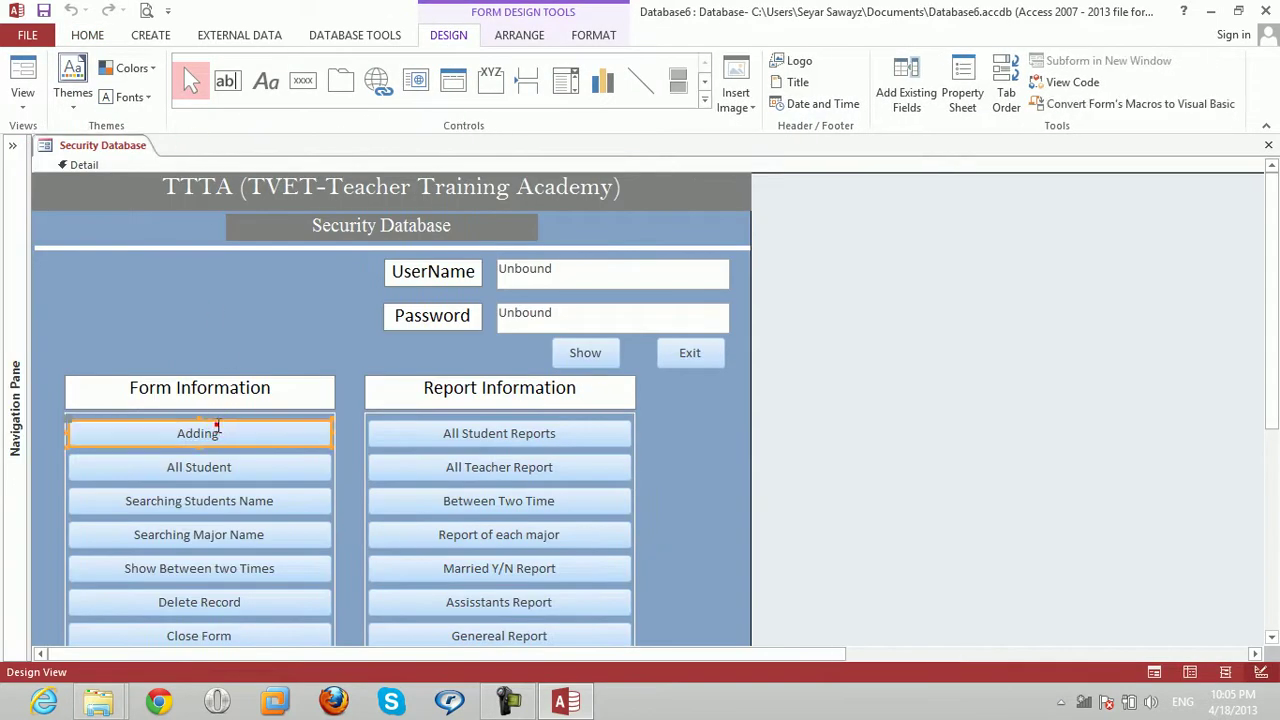
pyautogui.rightClick(215, 428)
pyautogui.press('Down')
pyautogui.press('Down')
pyautogui.press('Down')
pyautogui.press('Down')
pyautogui.press('Down')
pyautogui.press('Down')
pyautogui.press('Down')
pyautogui.press('Down')
pyautogui.press('Down')
pyautogui.press('Down')
pyautogui.press('Down')
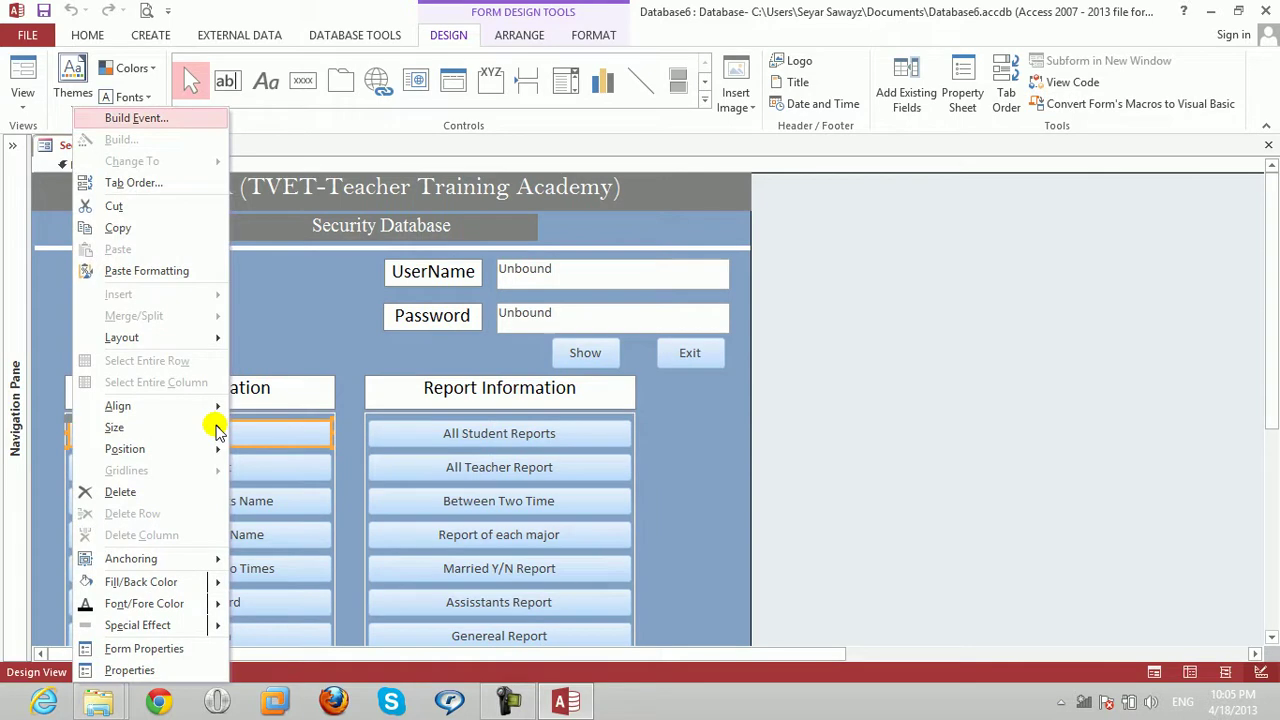
pyautogui.press('Down')
pyautogui.press('Down')
pyautogui.press('Down')
pyautogui.press('Down')
pyautogui.press('Down')
pyautogui.press('Down')
pyautogui.press('Down')
pyautogui.press('Down')
pyautogui.press('Down')
pyautogui.press('Down')
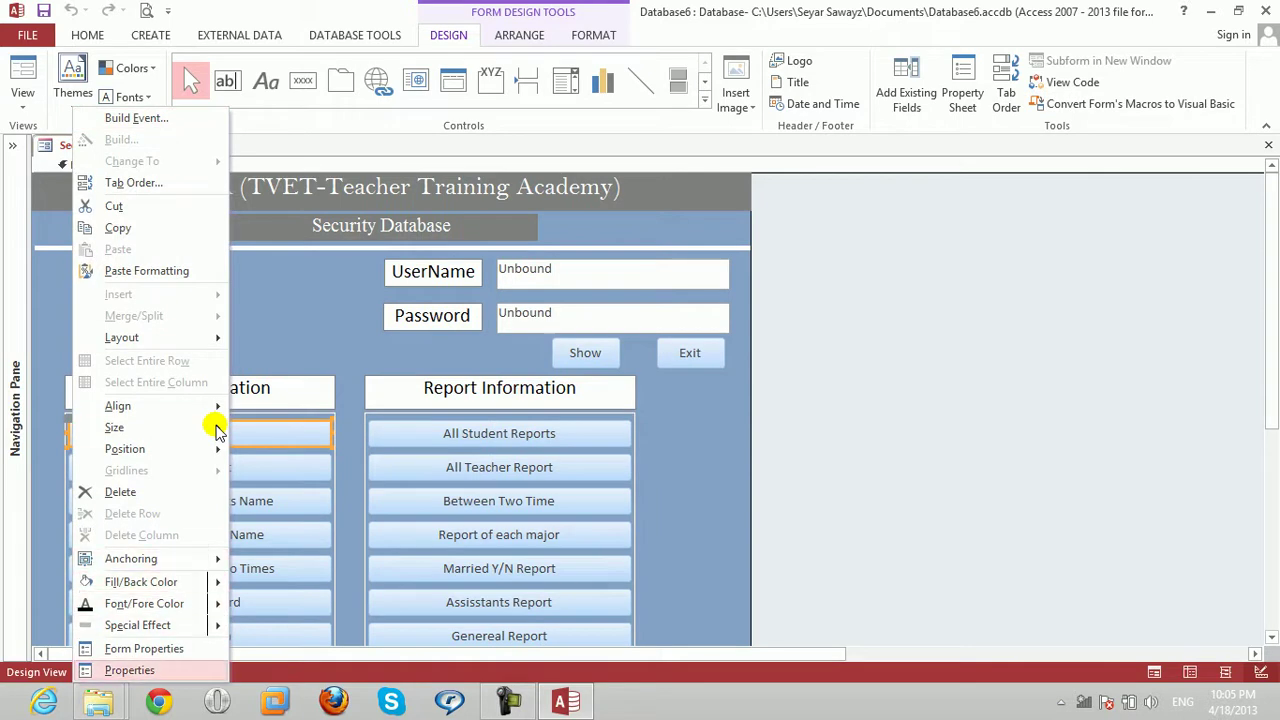
pyautogui.press('Return')
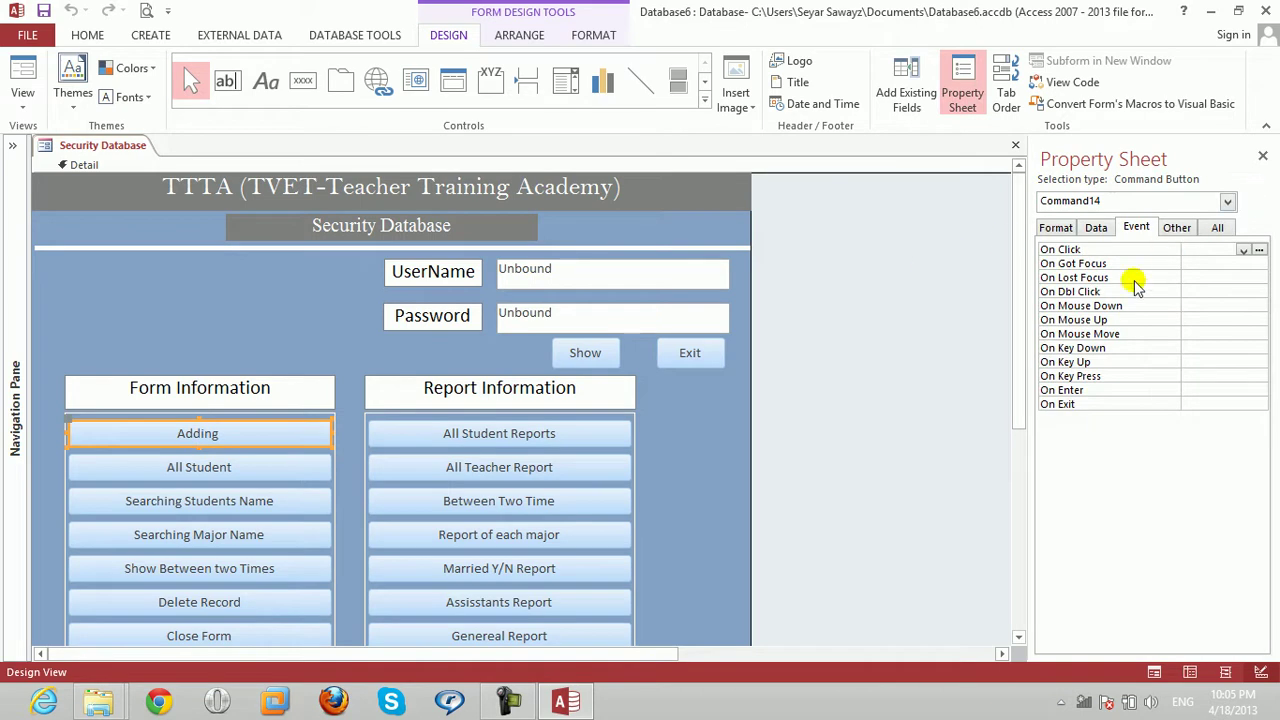
# On the Property Sheet's All tab, set the Adding button's Enabled property to No.
pyautogui.click(1216, 228)
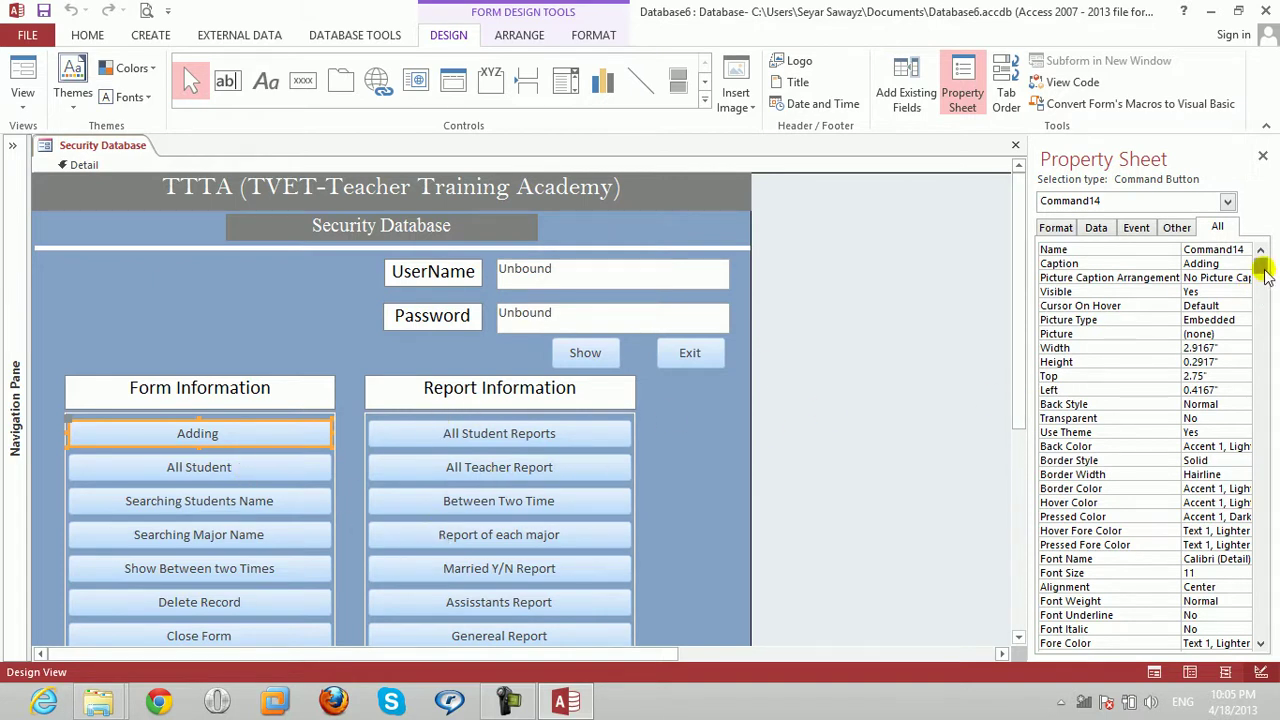
pyautogui.moveTo(1264, 268); pyautogui.dragTo(1266, 460)
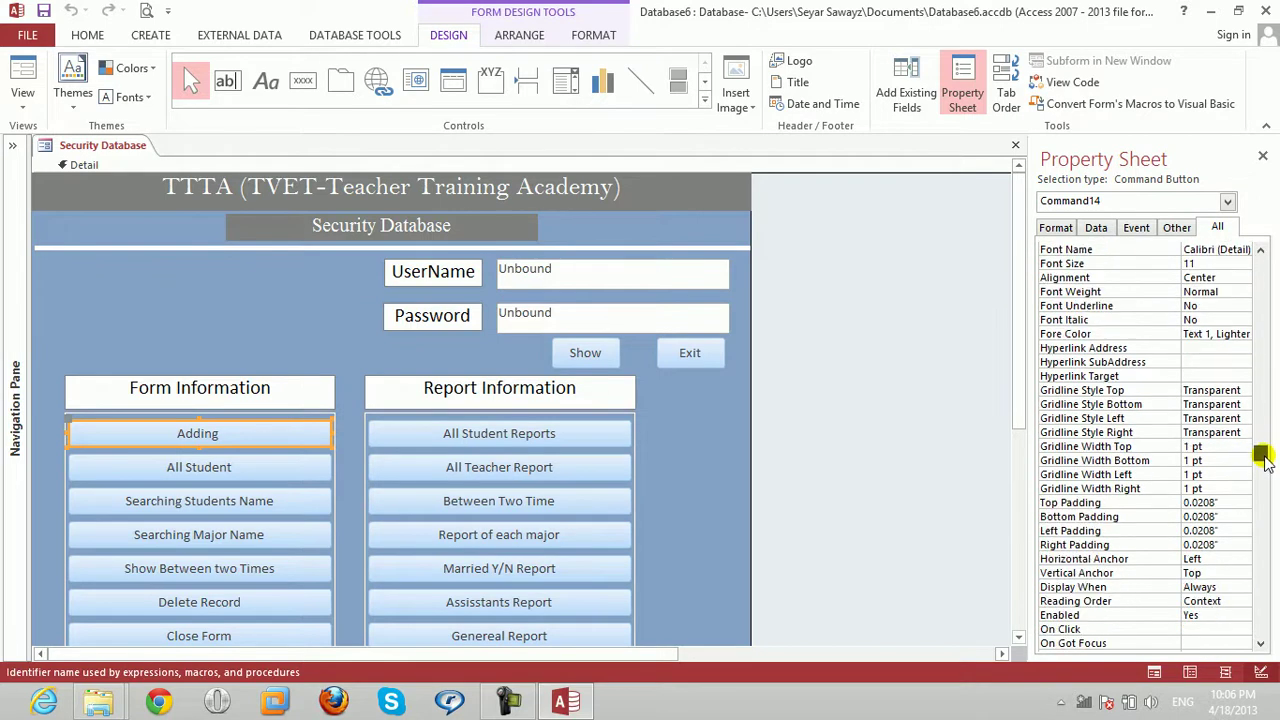
pyautogui.click(1198, 616)
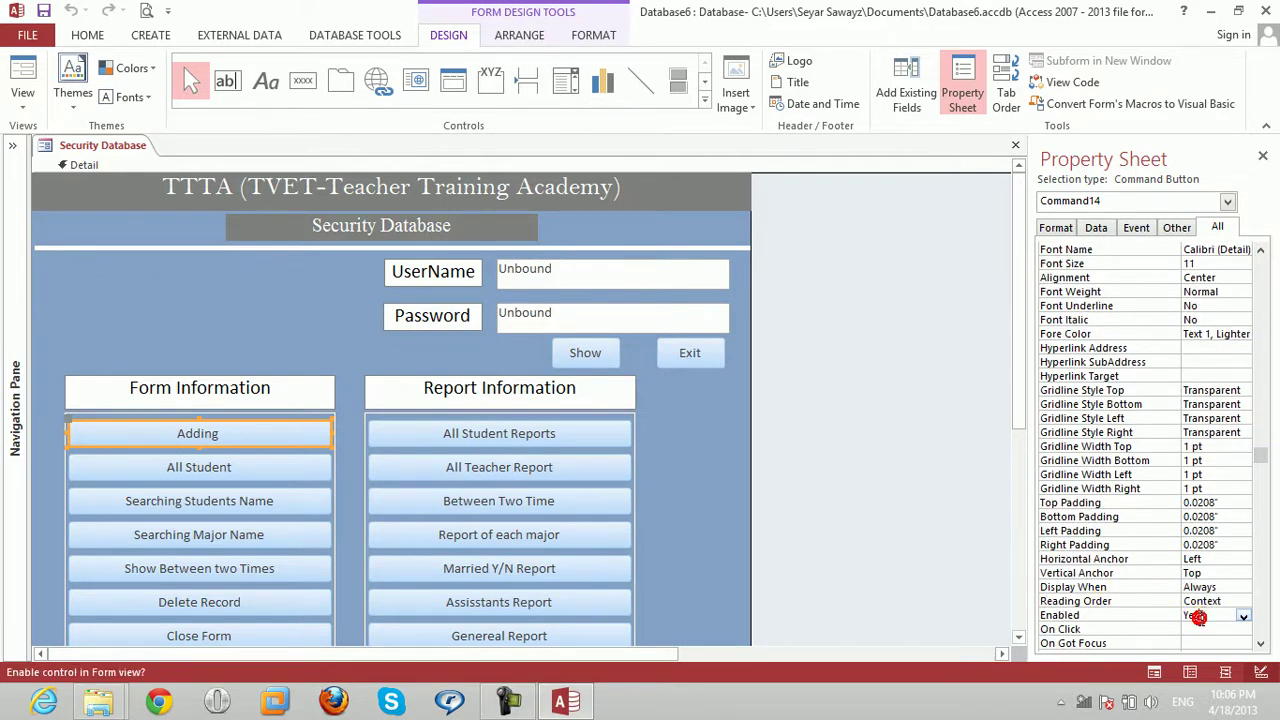
pyautogui.press('BackSpace')
pyautogui.write('no')
pyautogui.press('Return')
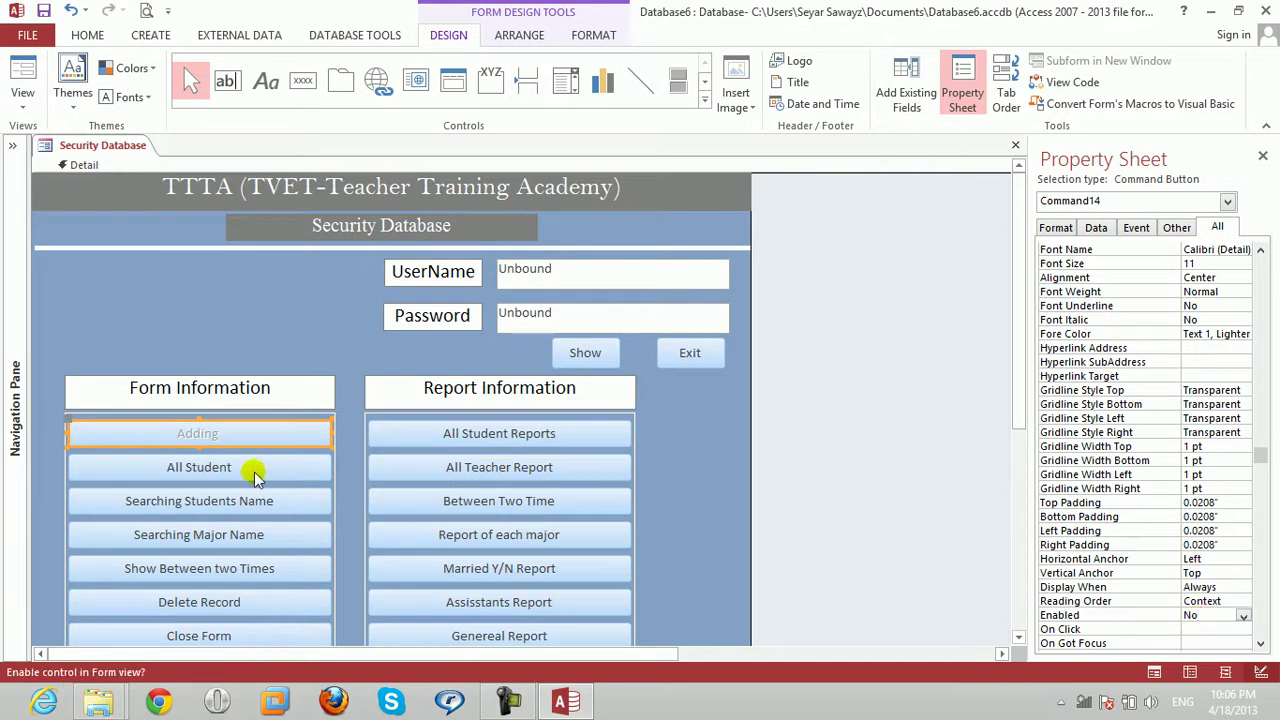
# Set the All Student button's Enabled property to No.
pyautogui.click(255, 468)
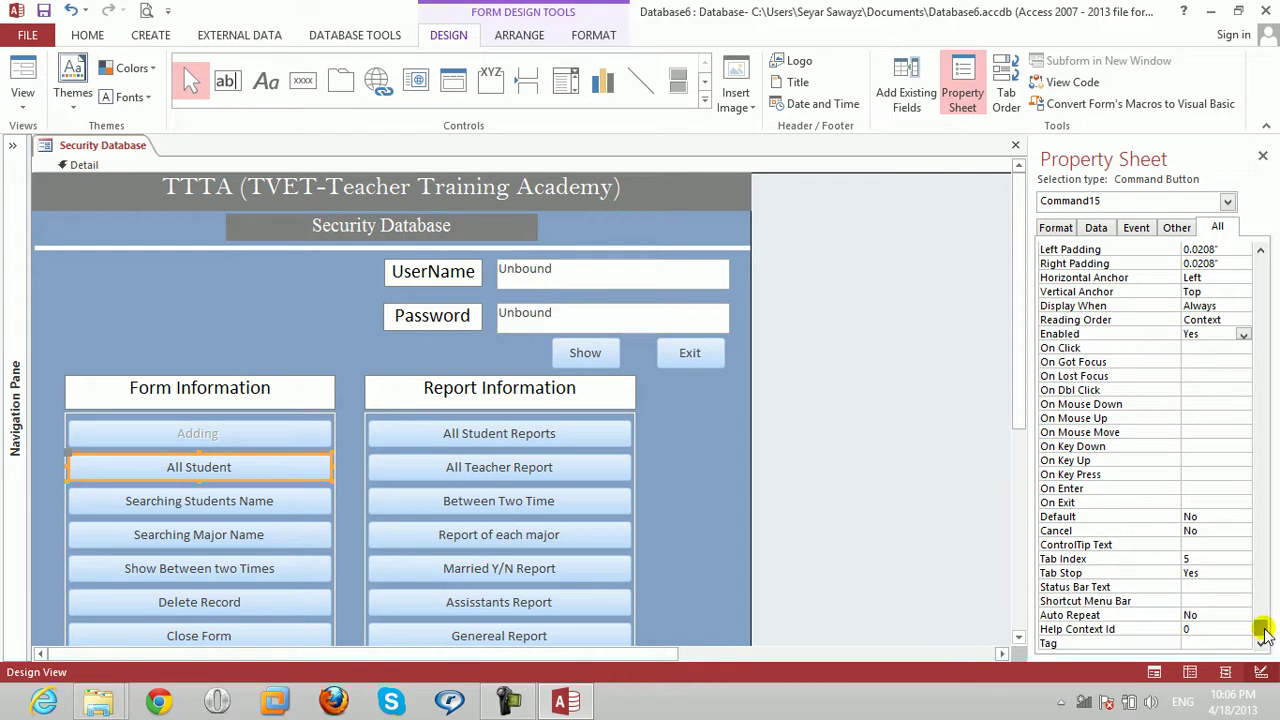
pyautogui.moveTo(1261, 630); pyautogui.dragTo(1260, 615)
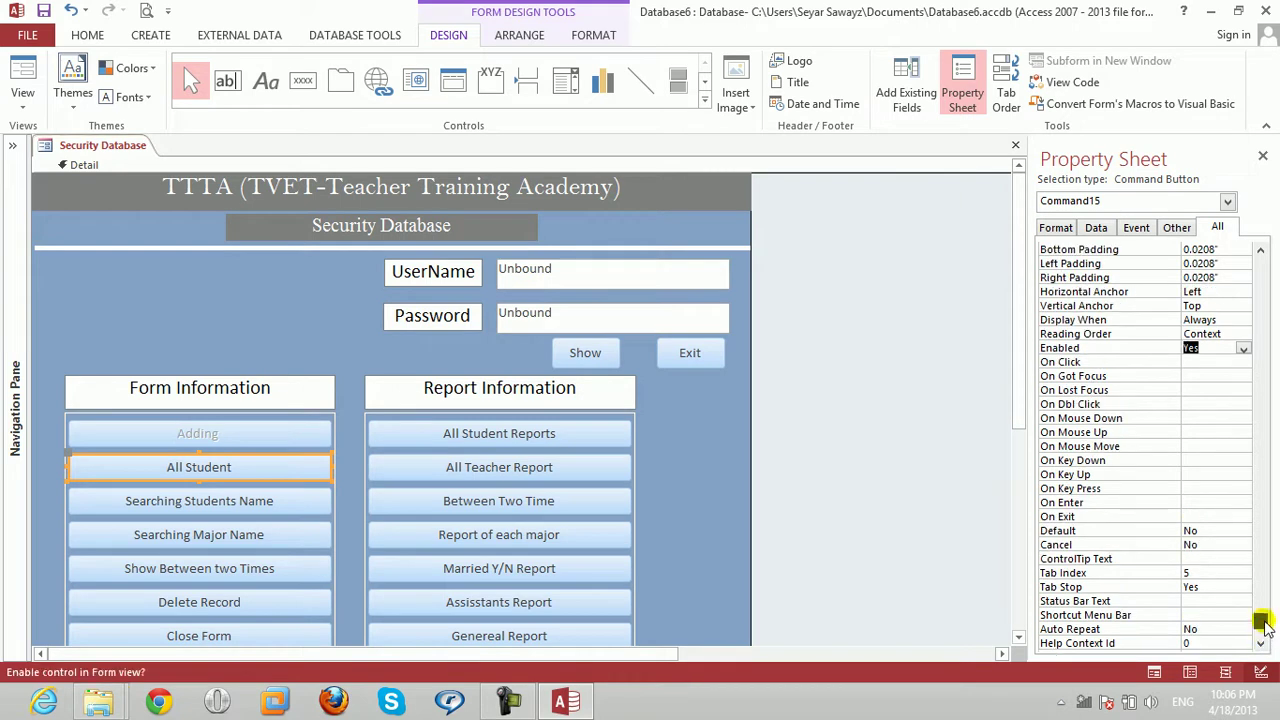
pyautogui.press('Return')
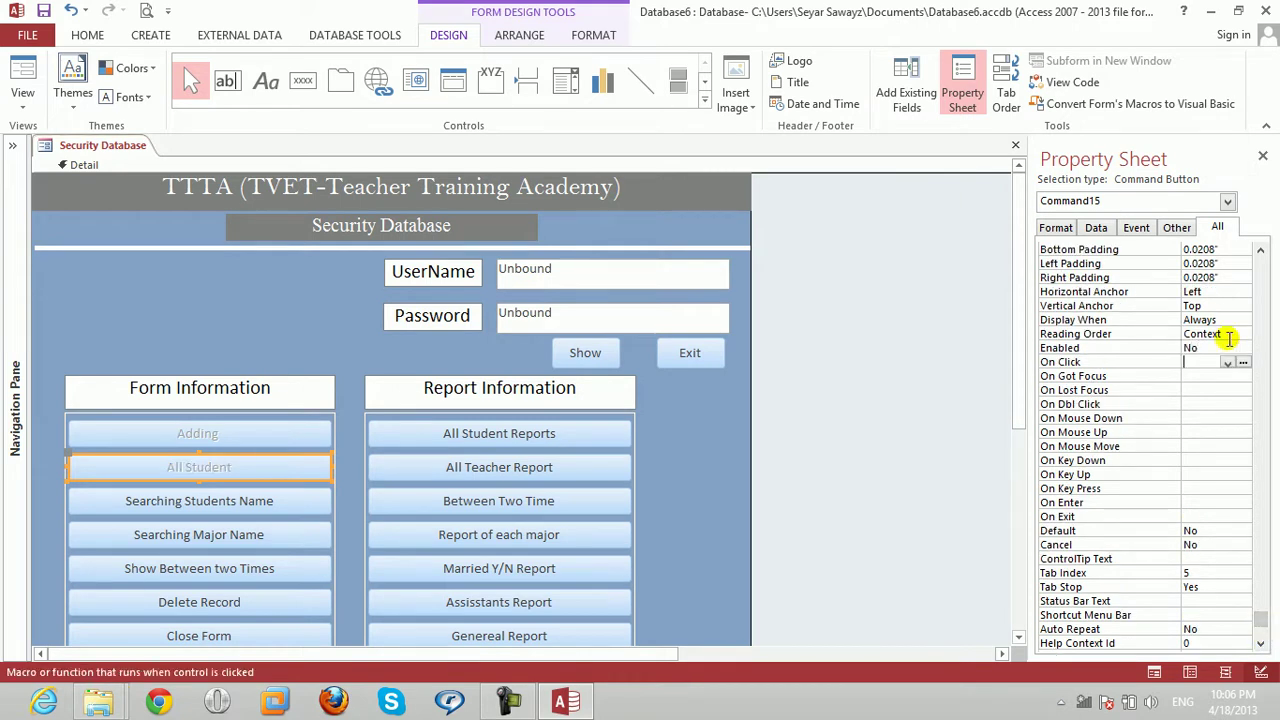
# Set Enabled to No for the Searching Students Name and Searching Major Name buttons.
pyautogui.click(1204, 348)
pyautogui.click(262, 508)
pyautogui.click(262, 506)
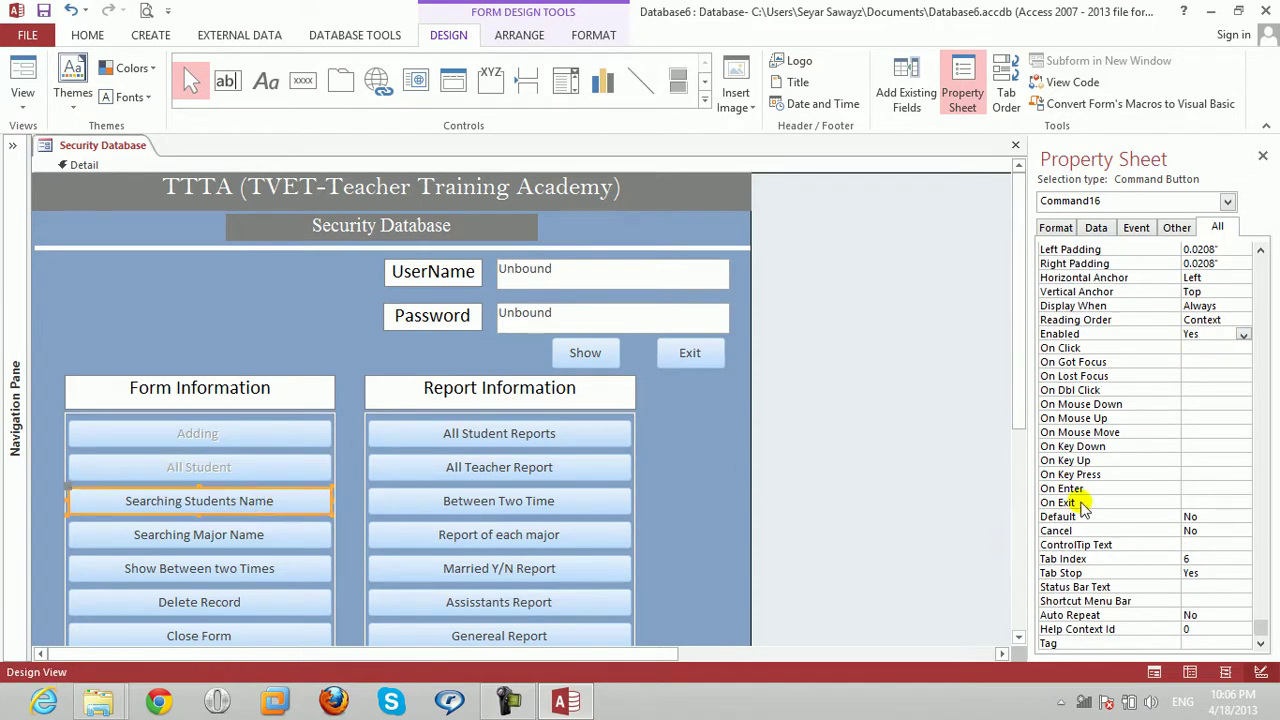
pyautogui.click(1204, 335)
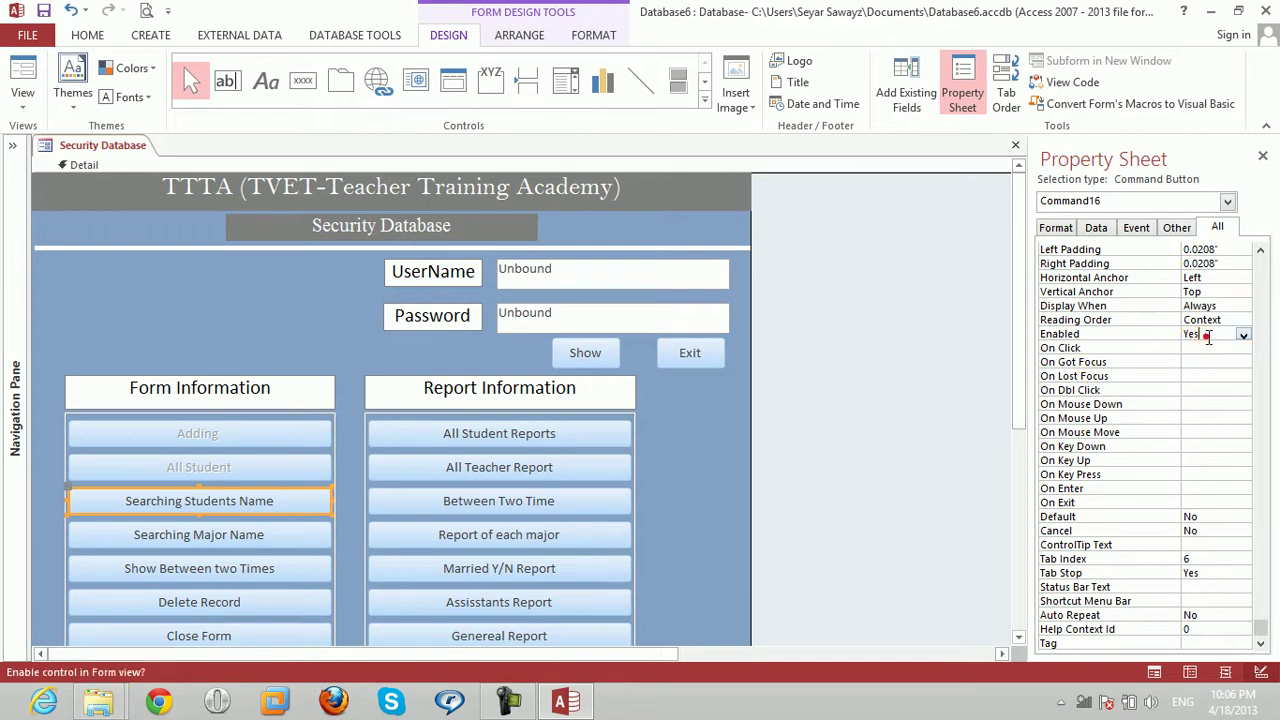
pyautogui.press('Return')
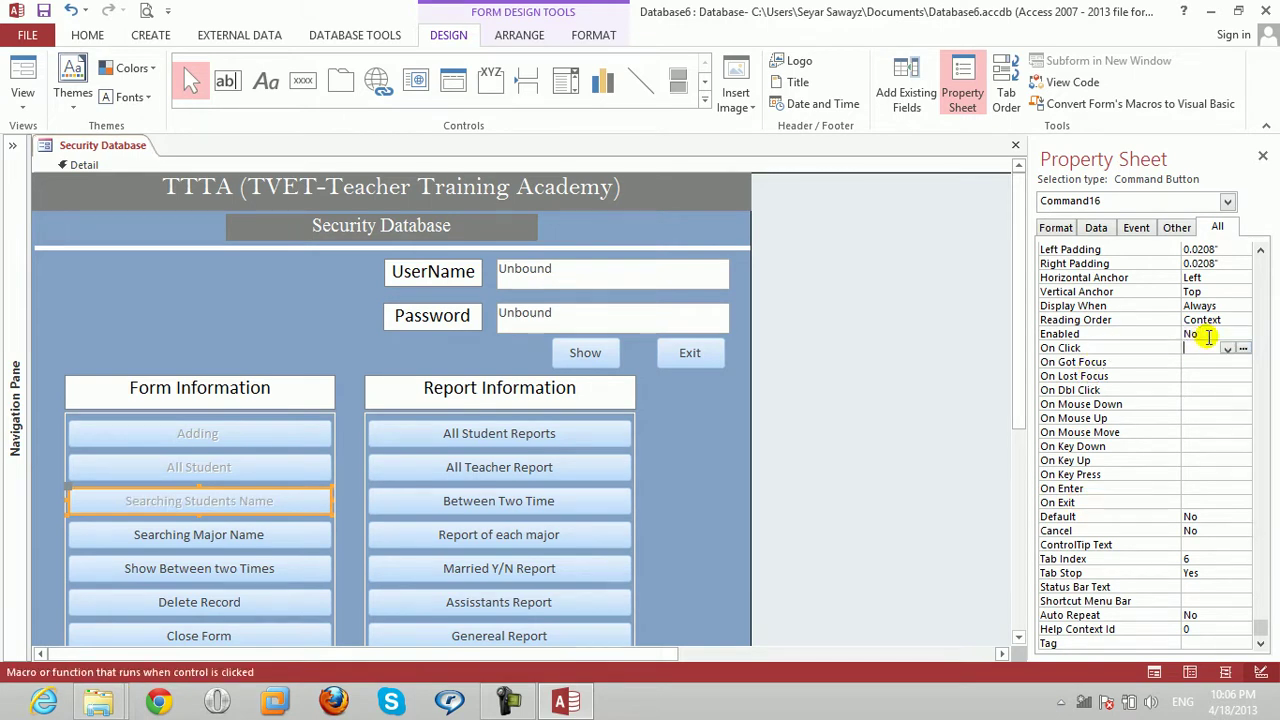
pyautogui.click(180, 548)
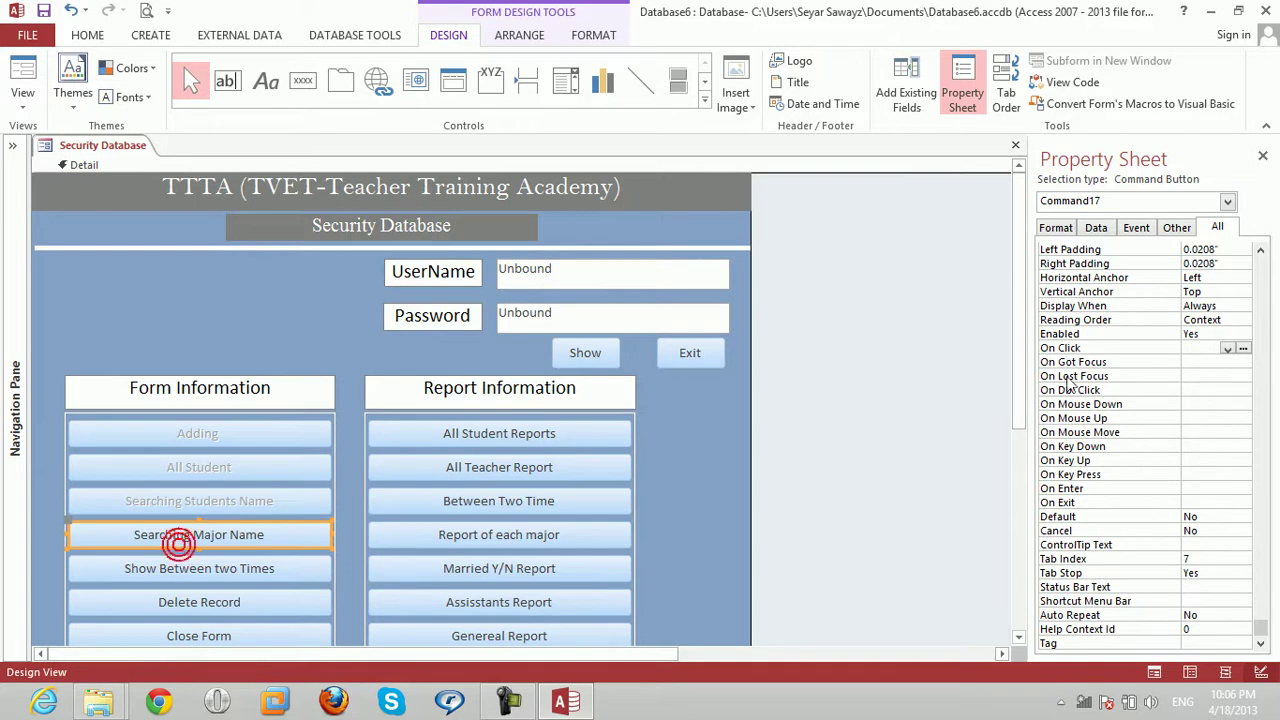
pyautogui.click(1213, 333)
pyautogui.press('BackSpace')
pyautogui.write('No')
# Set Enabled to No for Show Between two Times, Delete Record and Close Form.
pyautogui.click(212, 574)
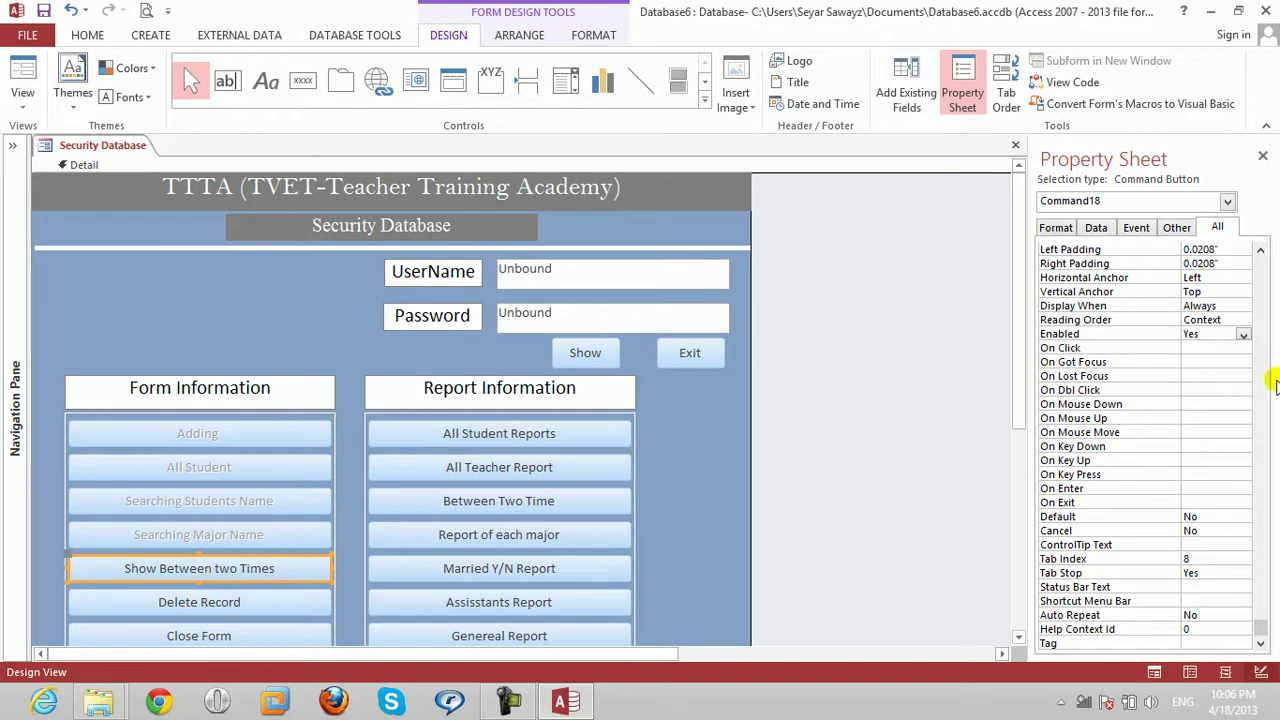
pyautogui.click(1213, 347)
pyautogui.click(1214, 335)
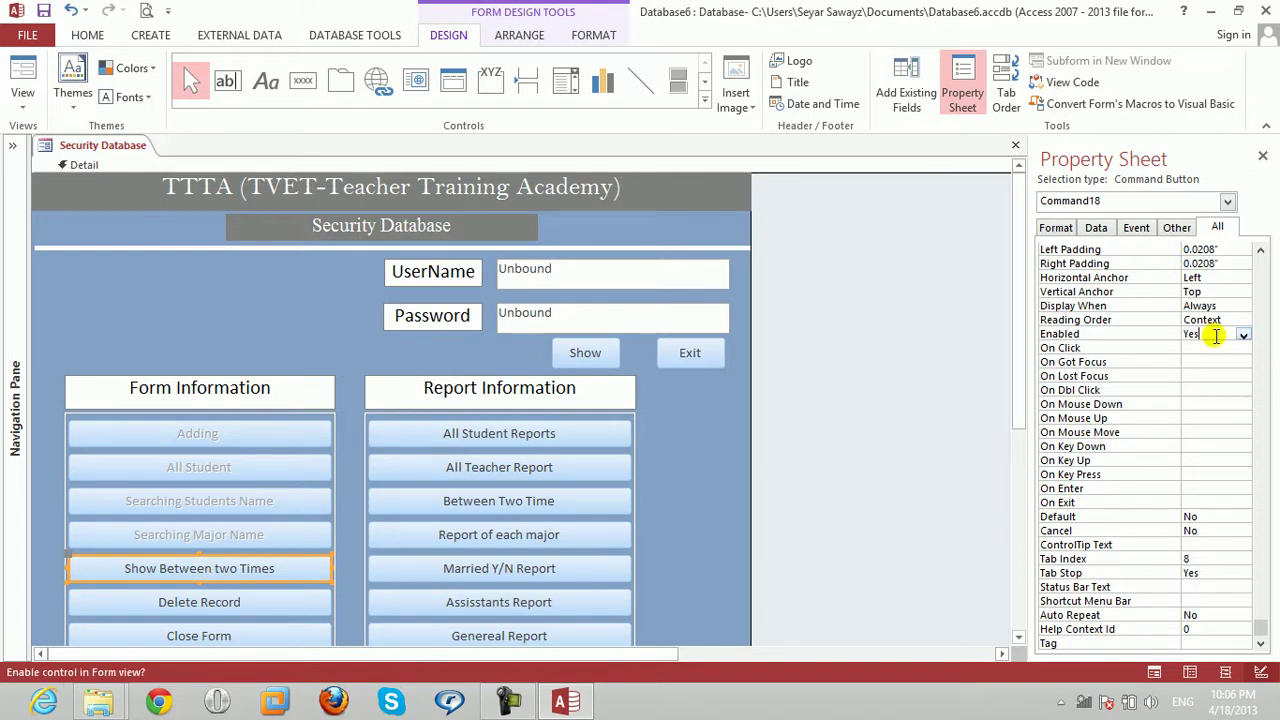
pyautogui.write('no')
pyautogui.click(214, 604)
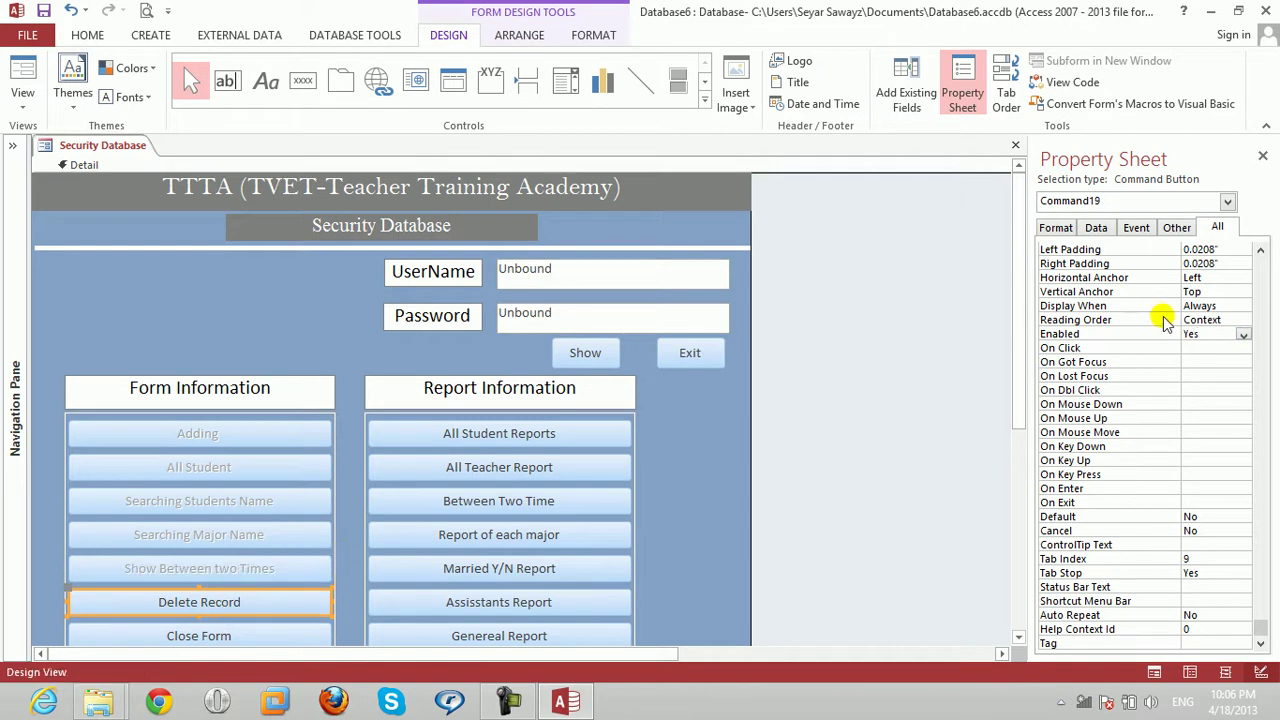
pyautogui.click(1211, 334)
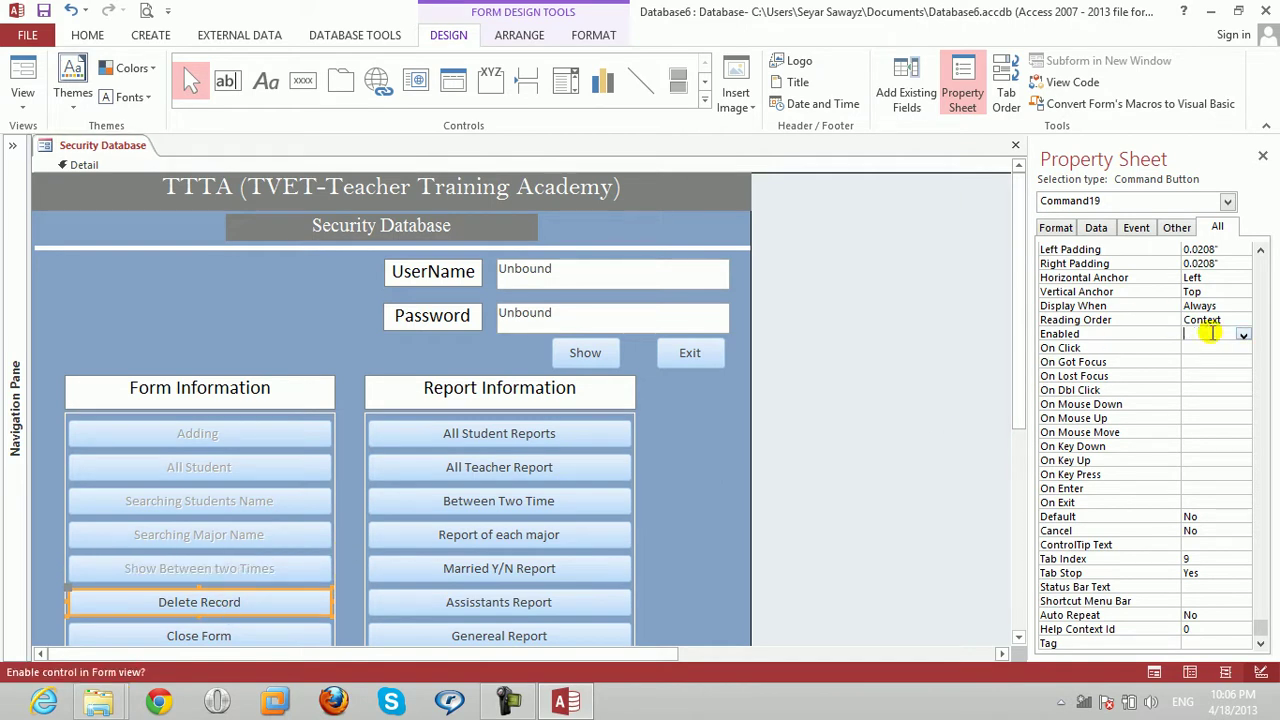
pyautogui.write('no')
pyautogui.click(212, 632)
pyautogui.click(1215, 335)
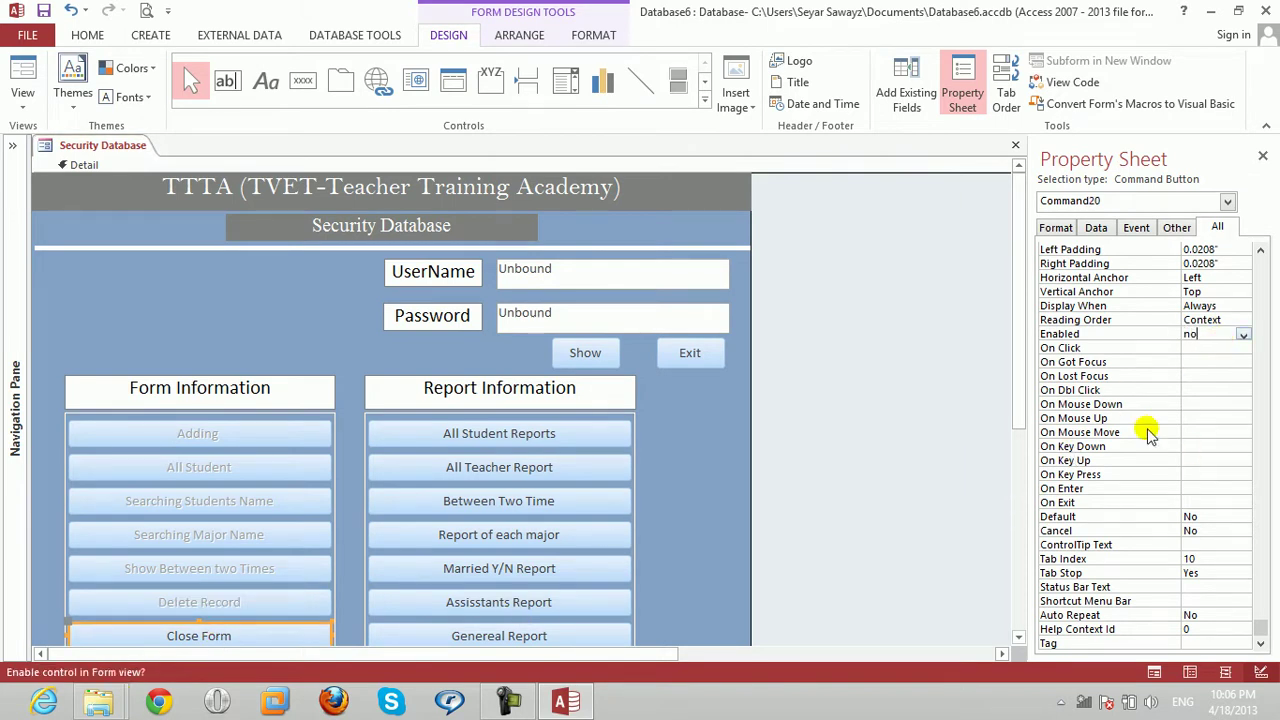
# Set Enabled to No for All Student Reports, All Teacher Report and Between Two Time.
pyautogui.moveTo(1022, 390); pyautogui.dragTo(1017, 414)
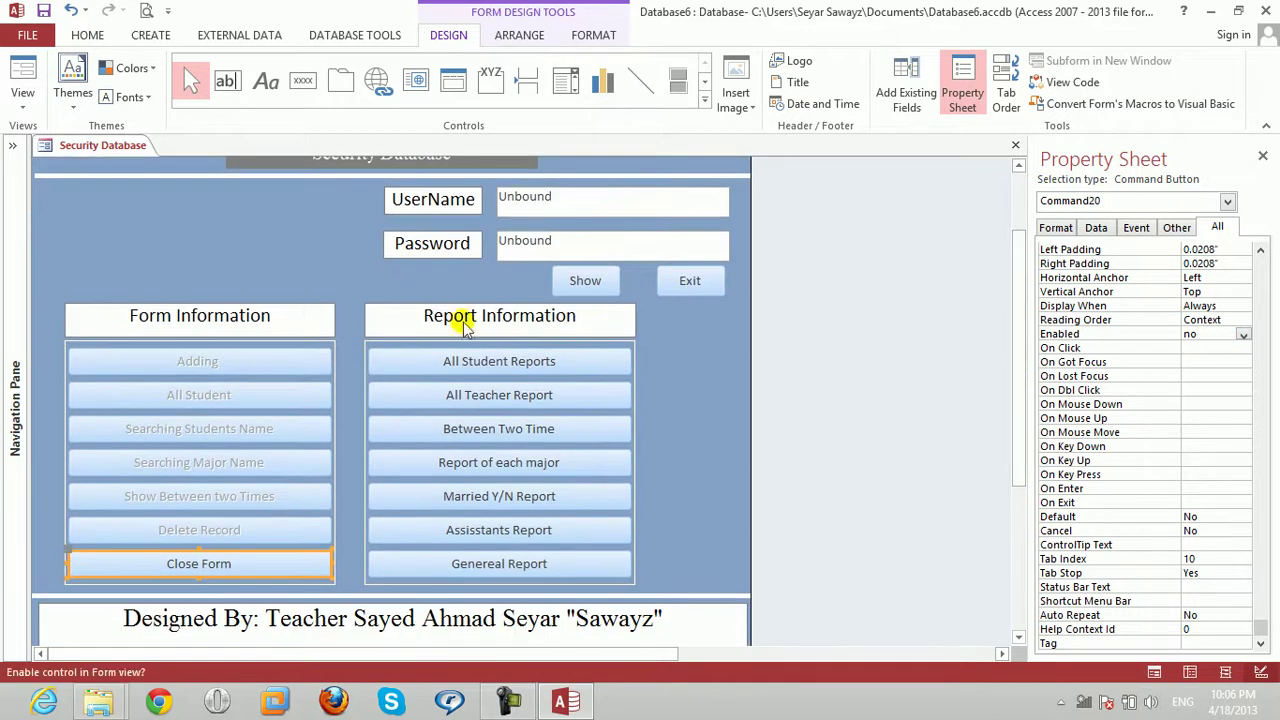
pyautogui.click(455, 366)
pyautogui.click(1191, 333)
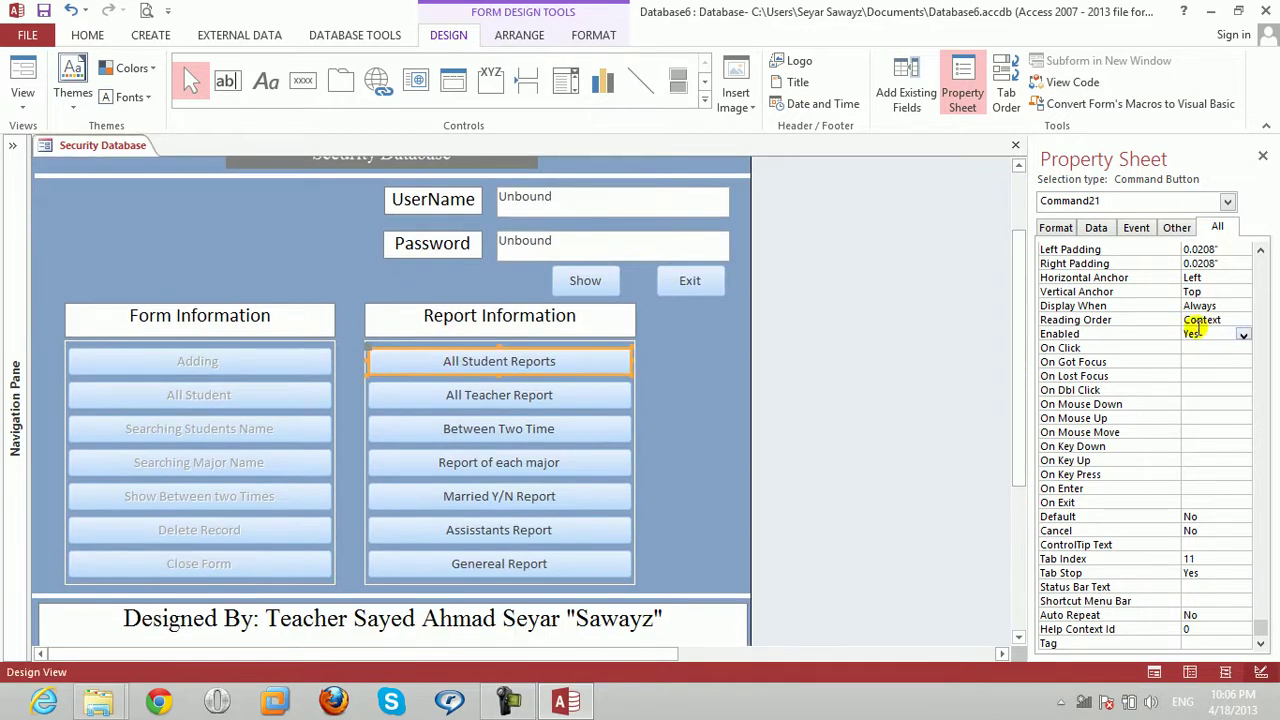
pyautogui.click(1213, 331)
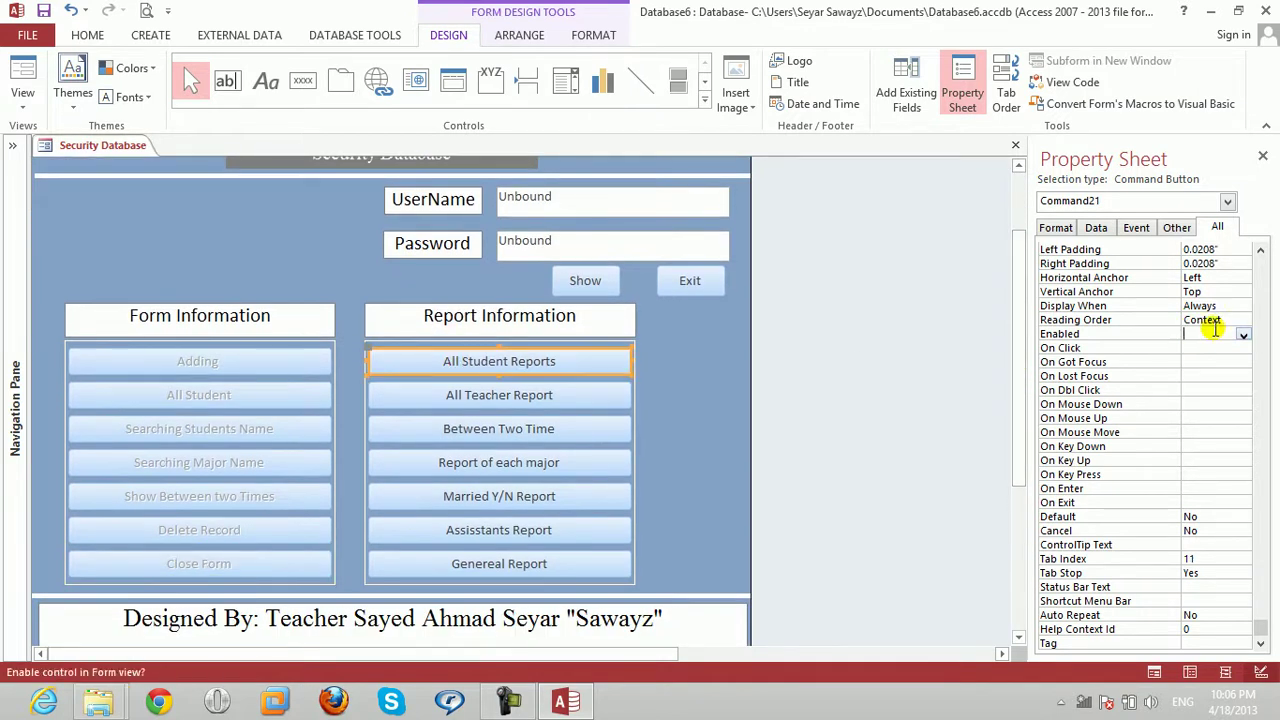
pyautogui.write('no')
pyautogui.click(535, 395)
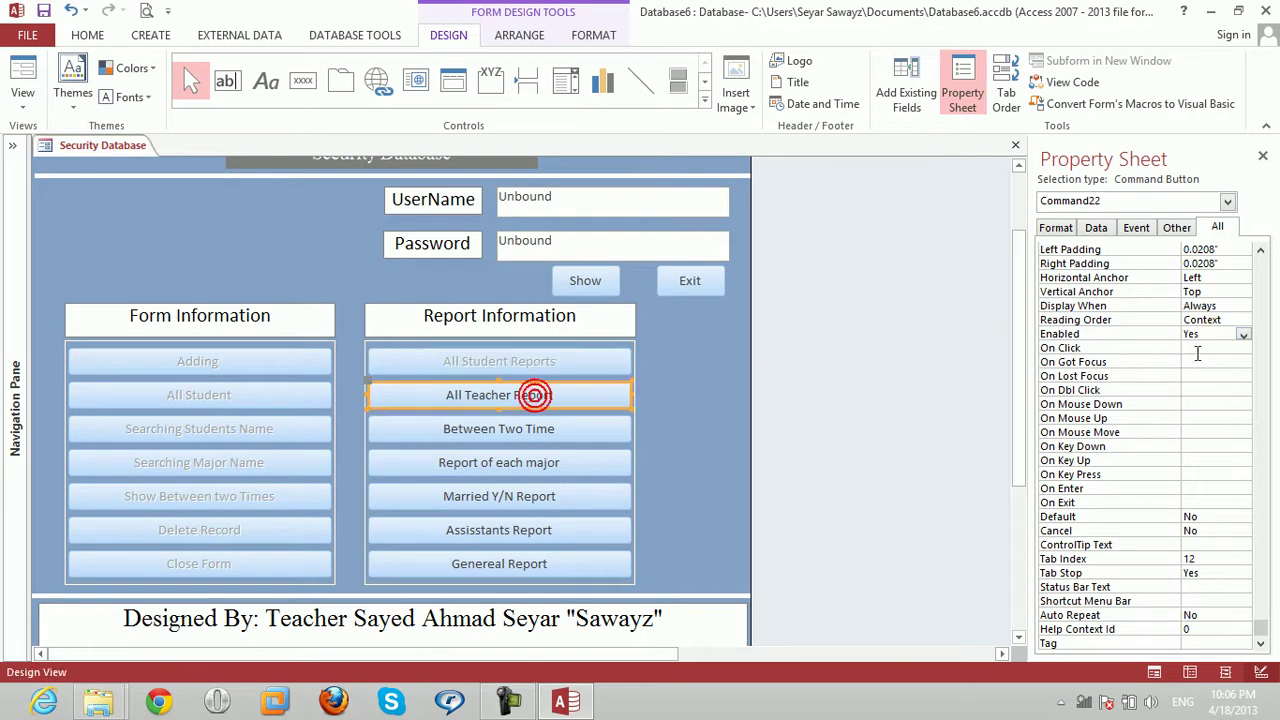
pyautogui.click(1205, 337)
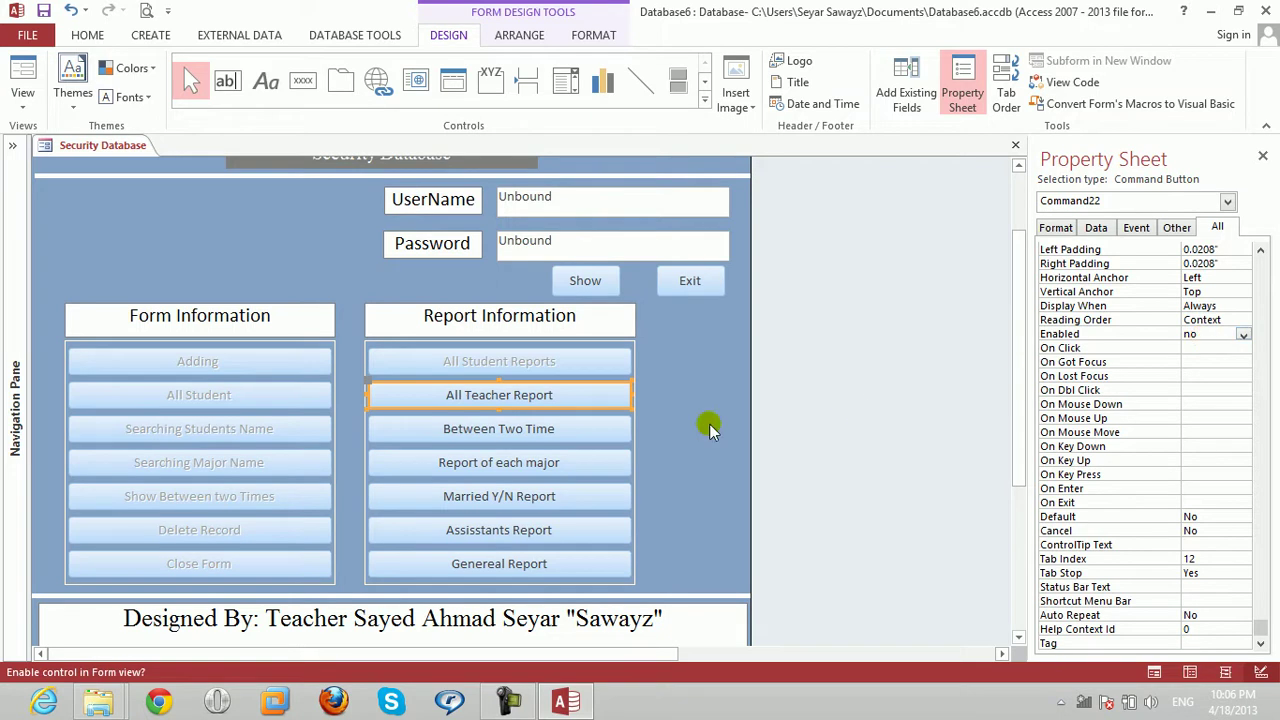
pyautogui.click(563, 427)
pyautogui.click(1217, 337)
pyautogui.doubleClick(1217, 339)
pyautogui.write('no')
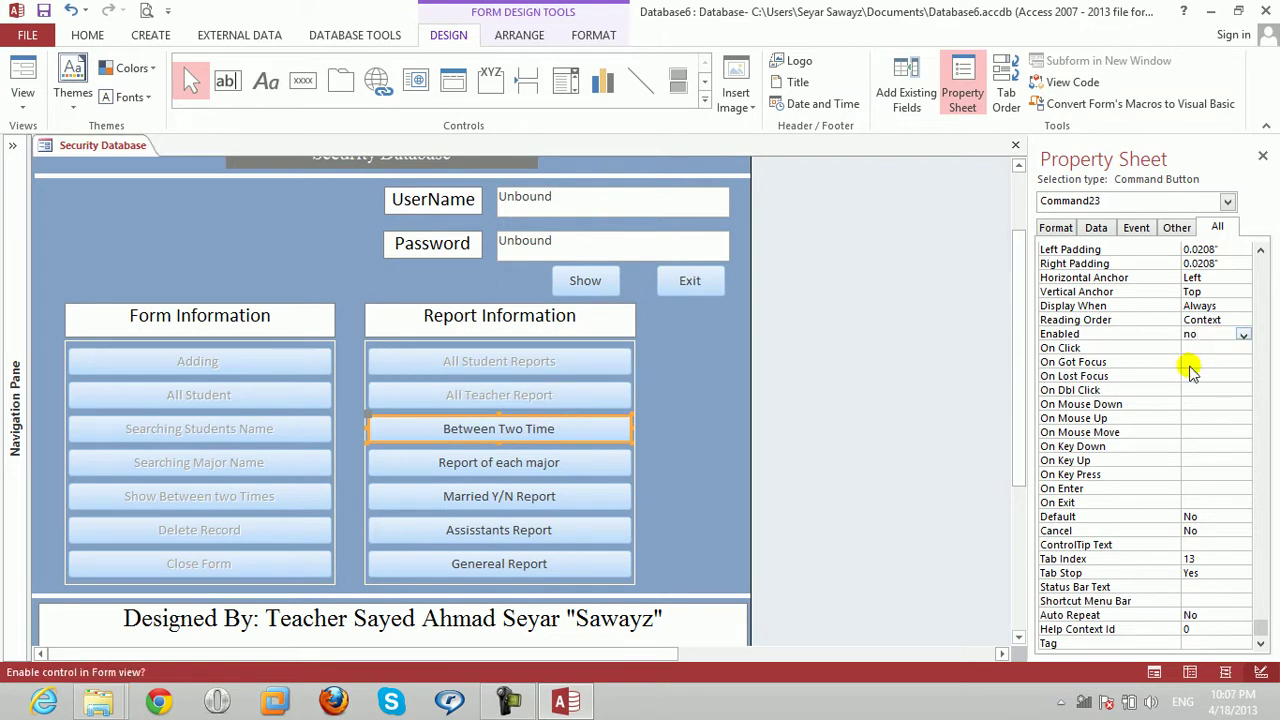
# Set Enabled to No for Report of each major, Married Y/N Report and Assisstants Report.
pyautogui.click(511, 461)
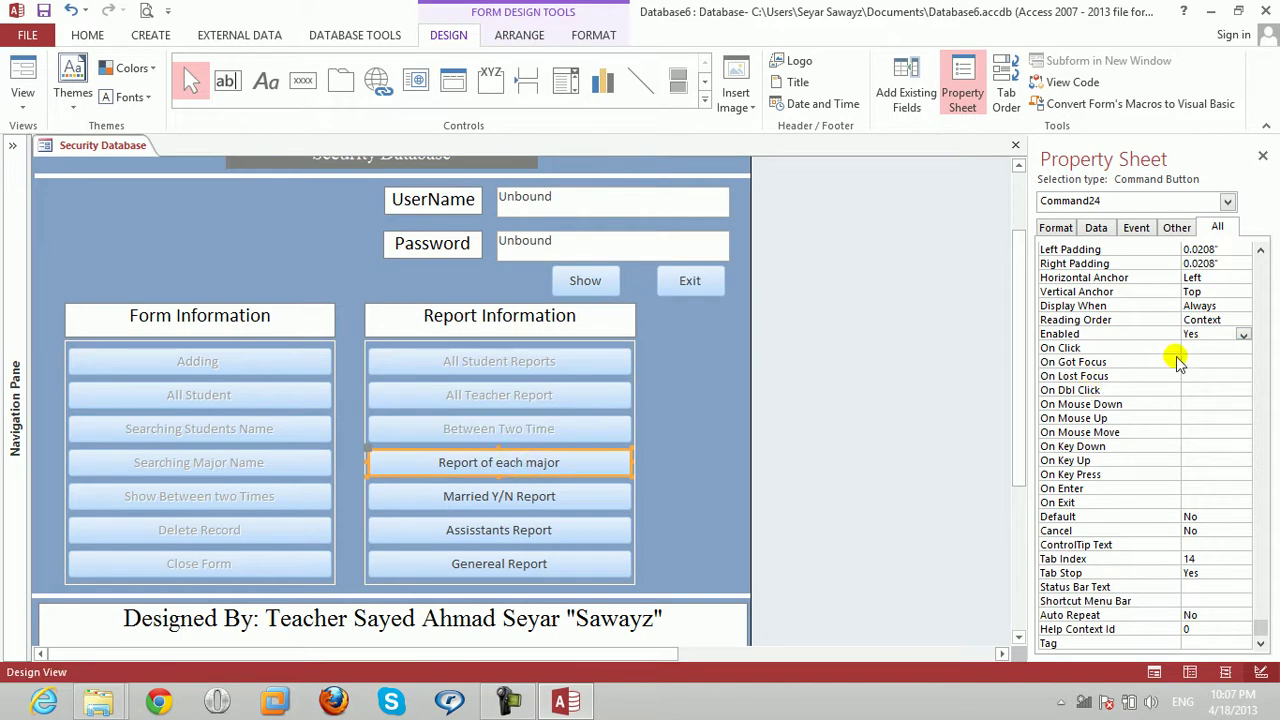
pyautogui.click(1207, 333)
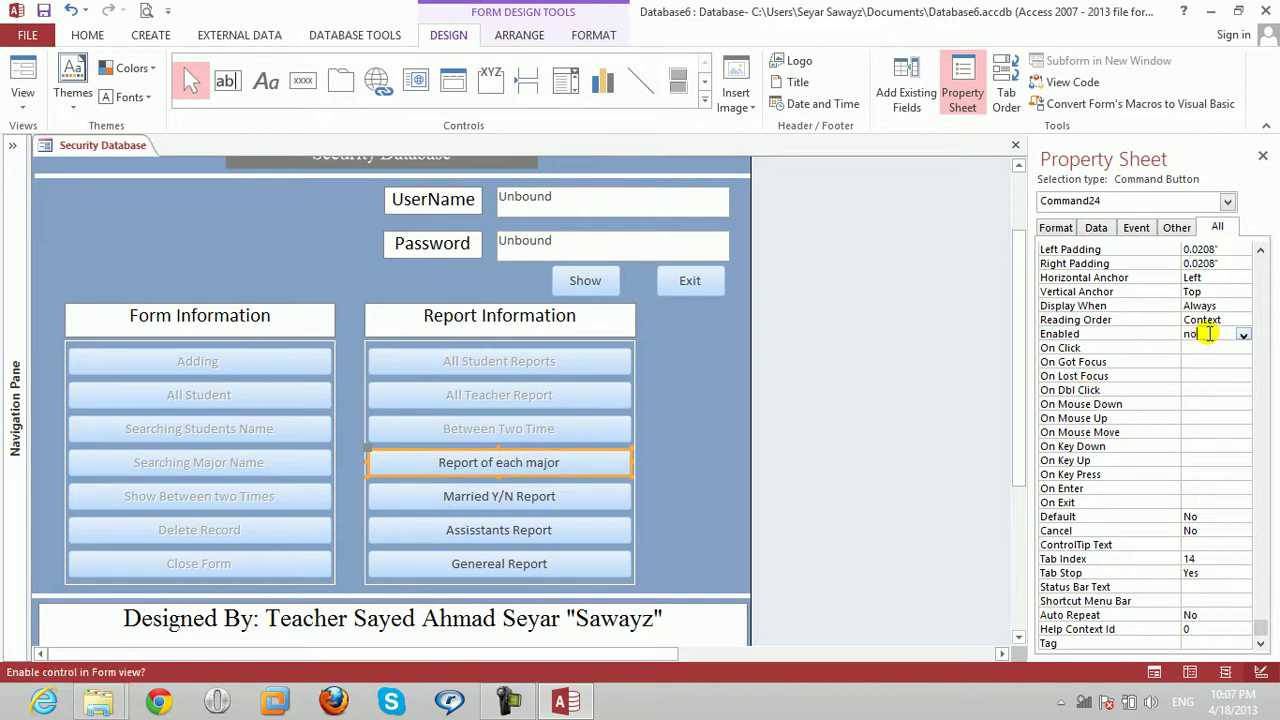
pyautogui.click(463, 494)
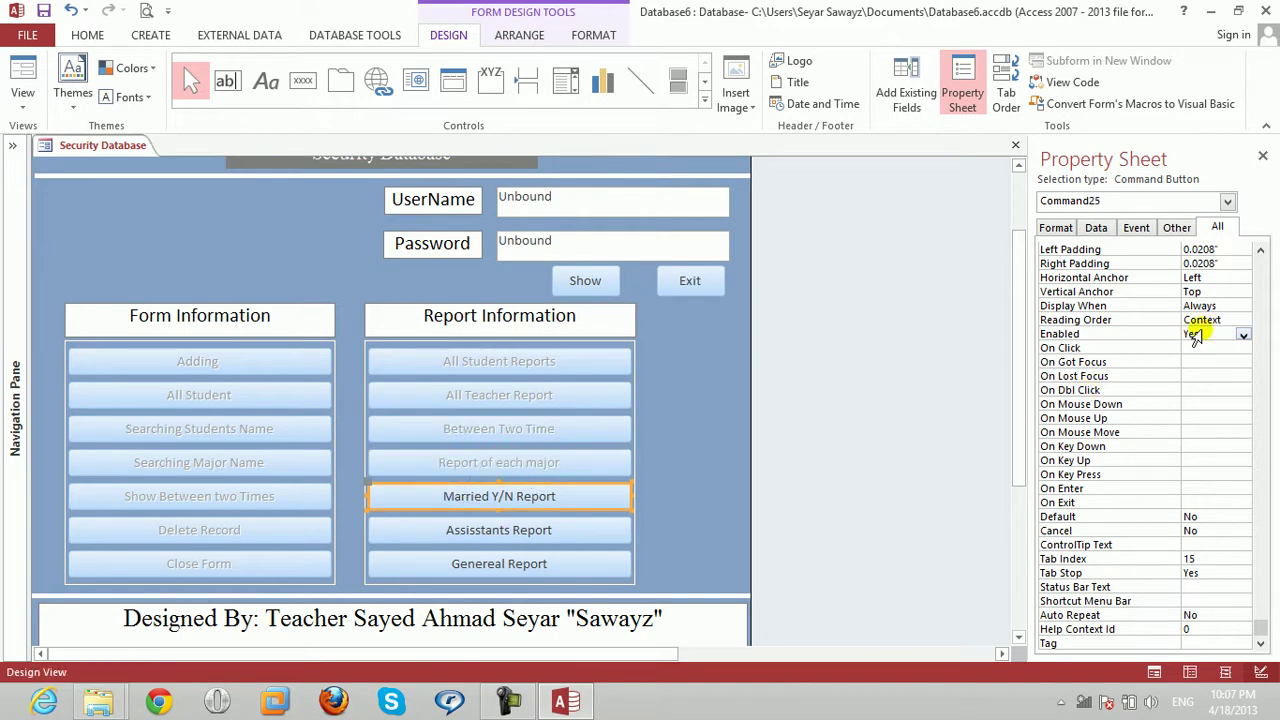
pyautogui.click(1207, 334)
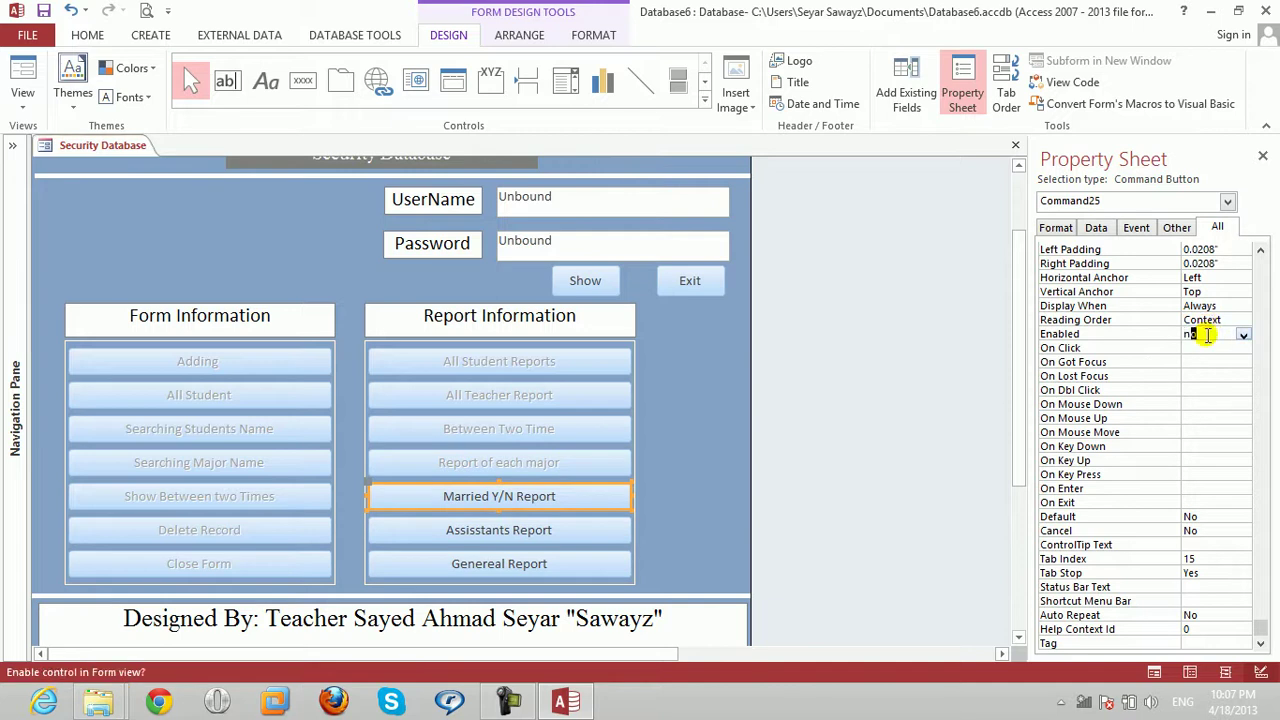
pyautogui.write('no')
pyautogui.click(457, 528)
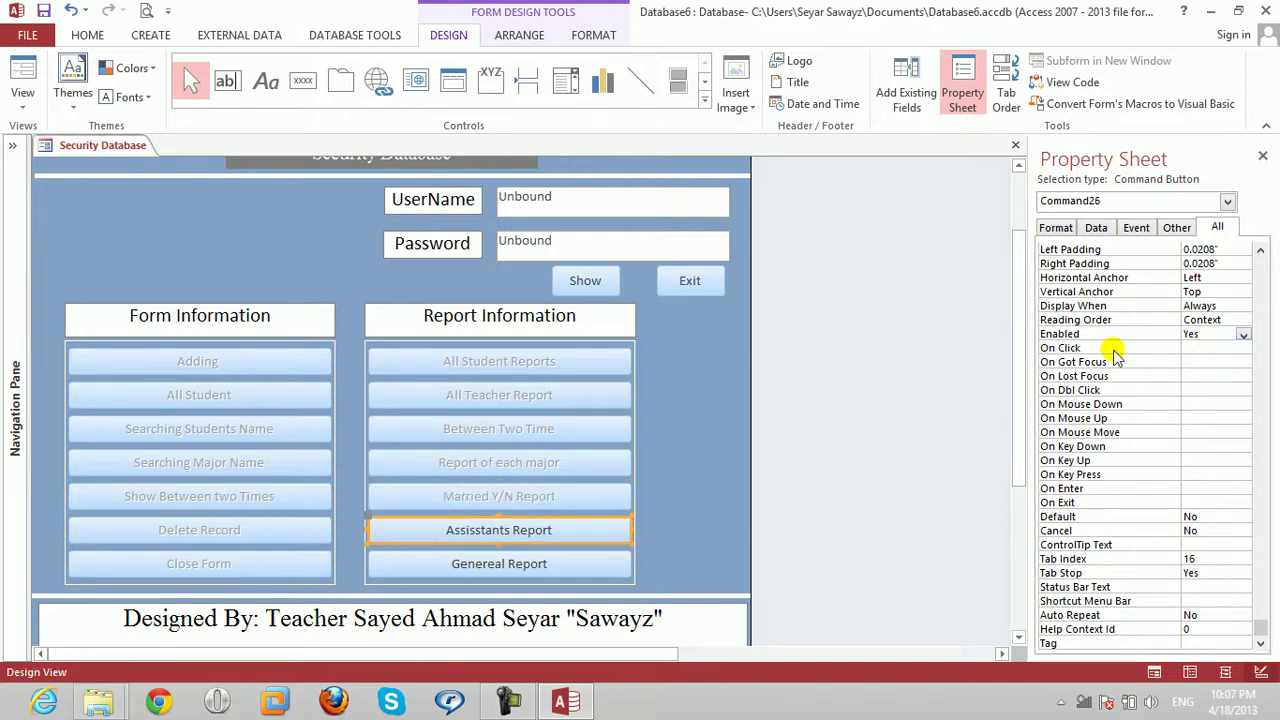
pyautogui.click(1201, 343)
pyautogui.click(1205, 335)
pyautogui.write('no')
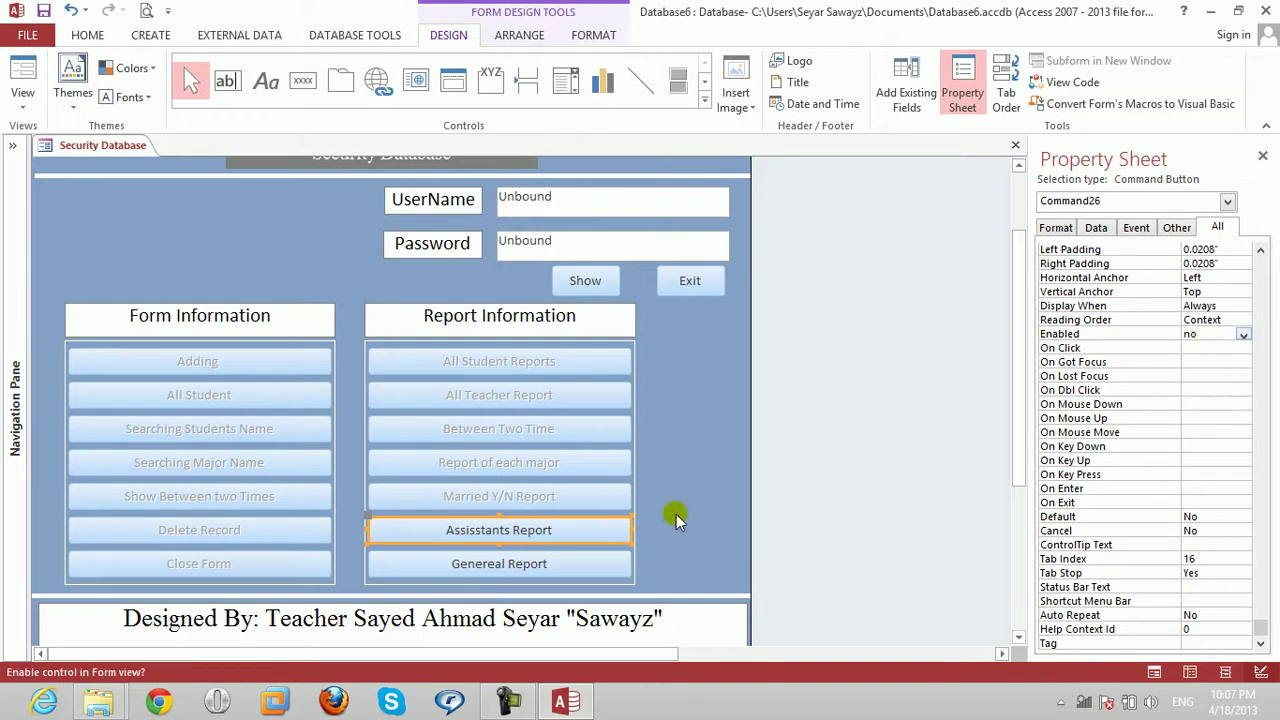
# Clear the Genereal Report button's Enabled value and close the Property Sheet.
pyautogui.click(528, 560)
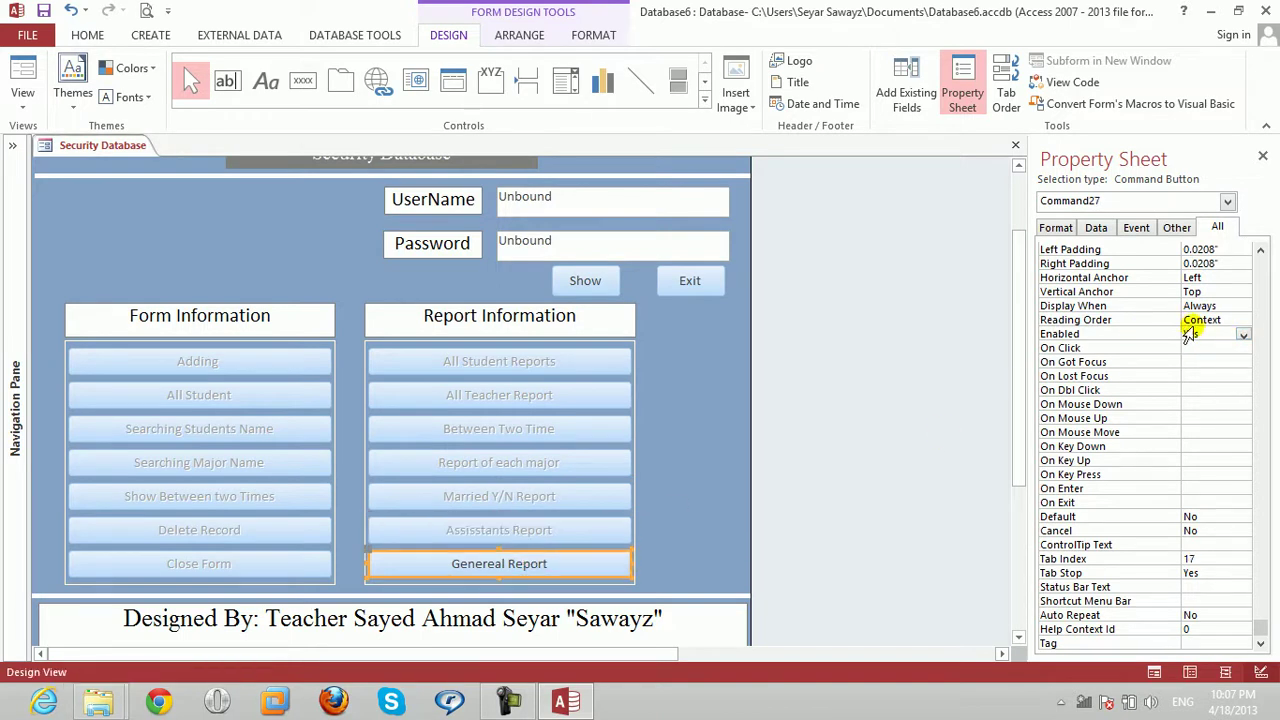
pyautogui.doubleClick(1205, 333)
pyautogui.press('BackSpace')
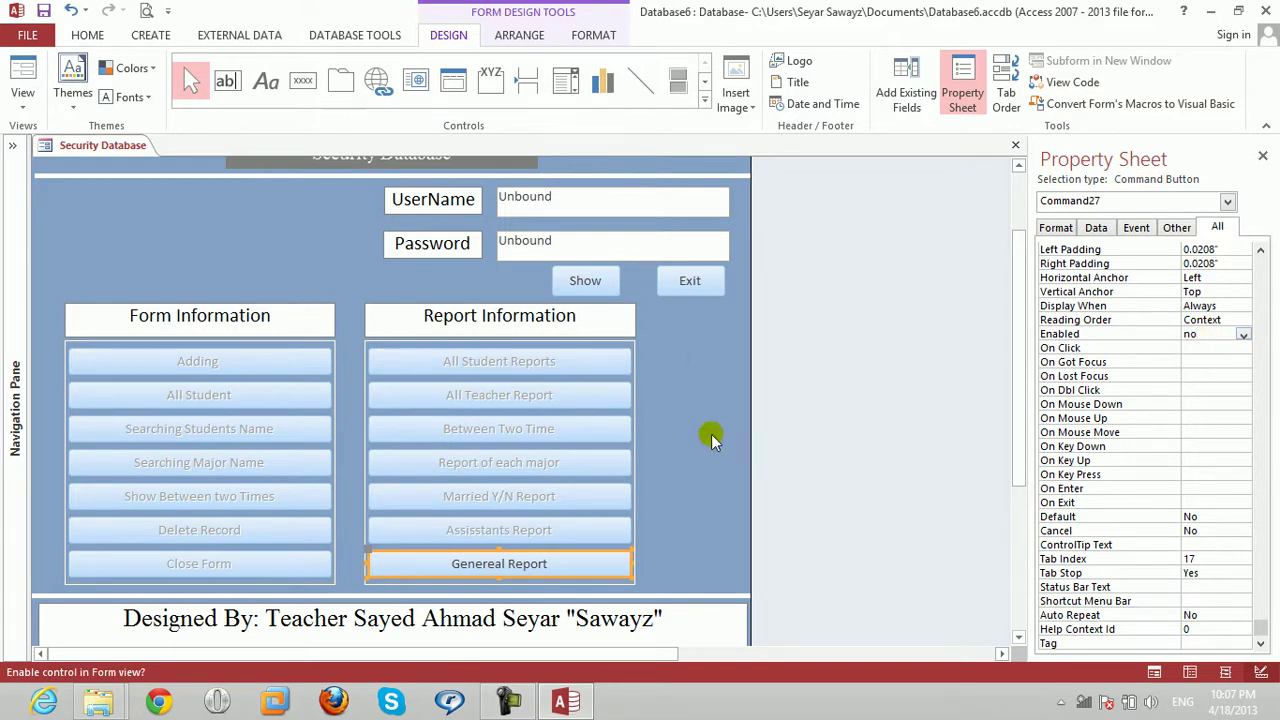
pyautogui.click(1263, 157)
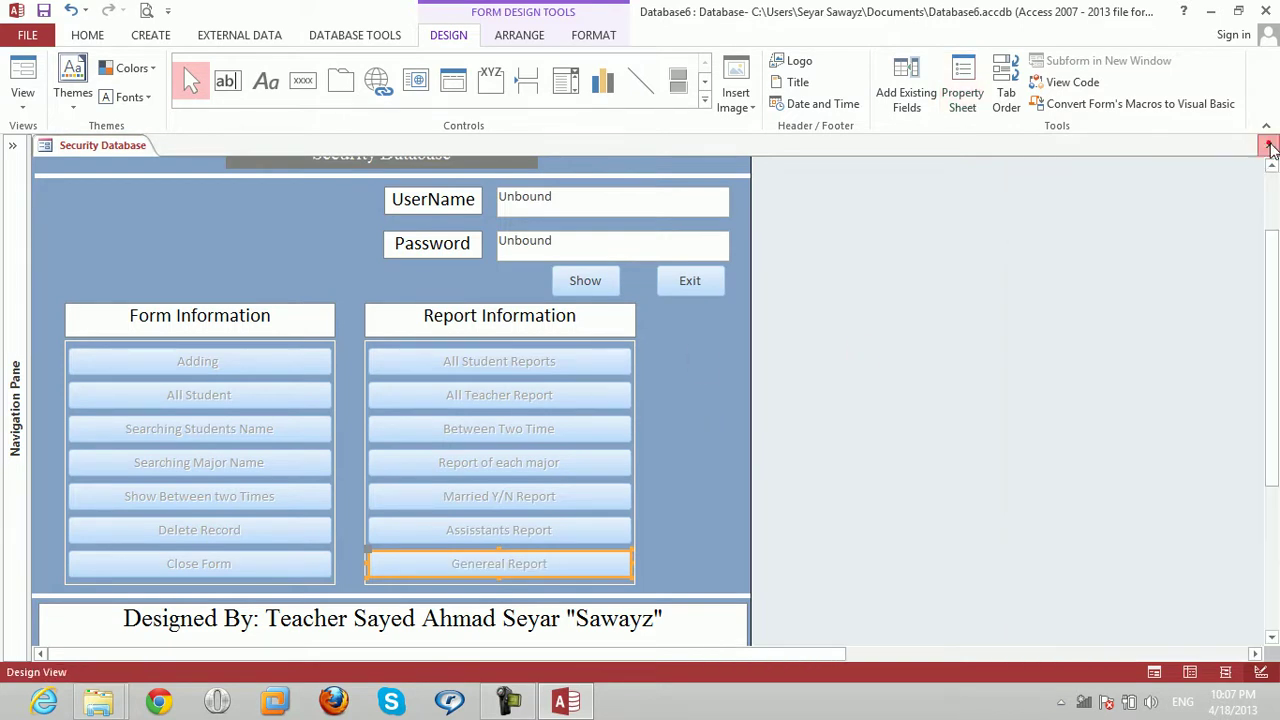
# Save the design changes and reopen the Security Database form in Form View.
pyautogui.click(1268, 142)
pyautogui.click(556, 401)
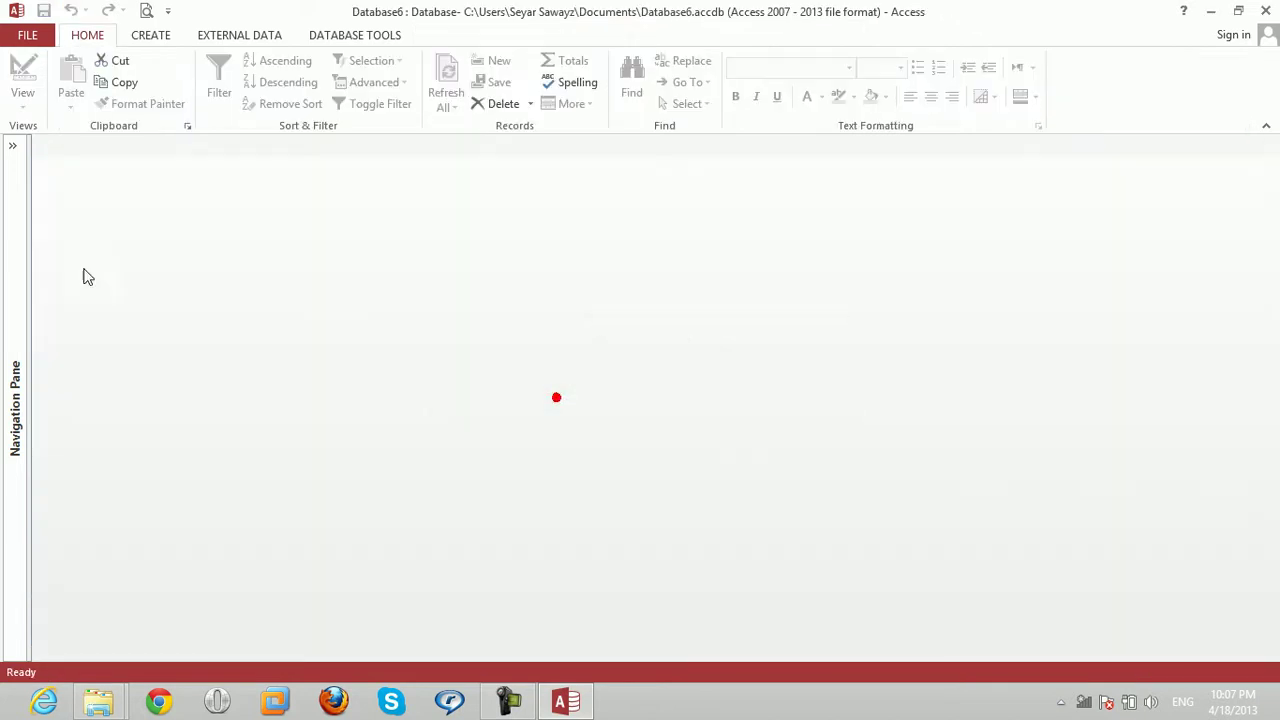
pyautogui.click(13, 150)
pyautogui.doubleClick(25, 214)
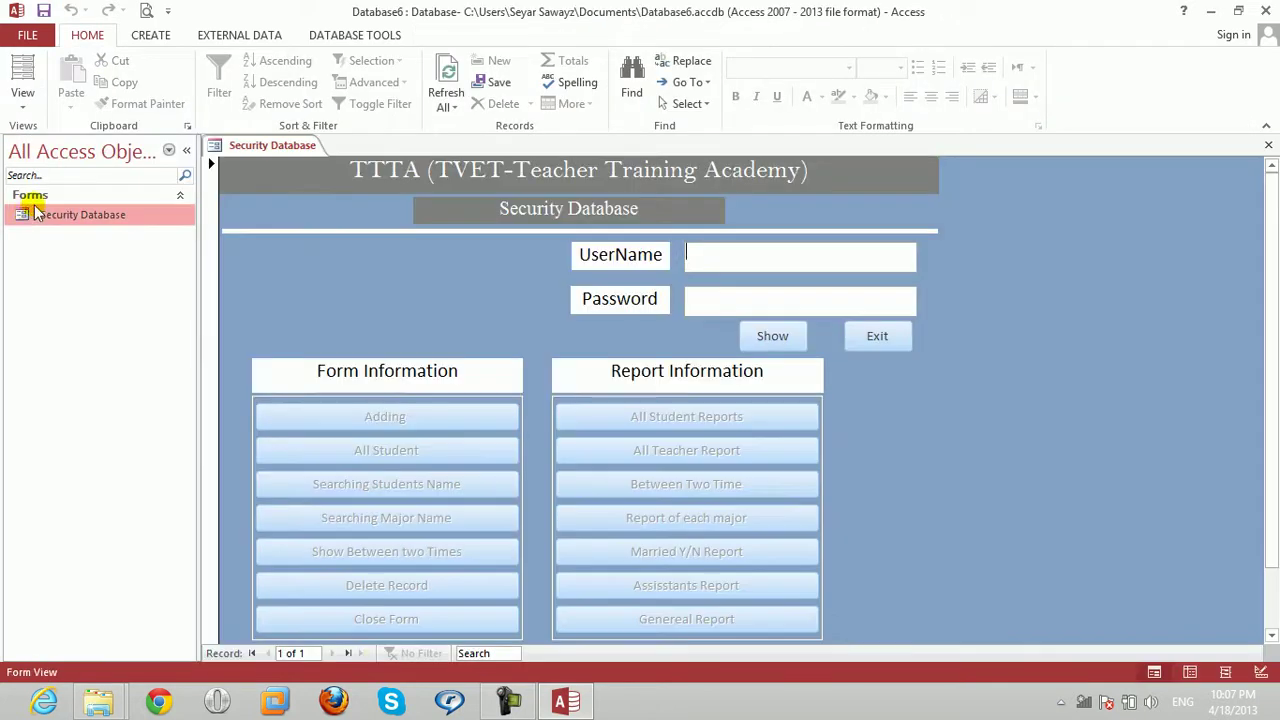
pyautogui.click(186, 150)
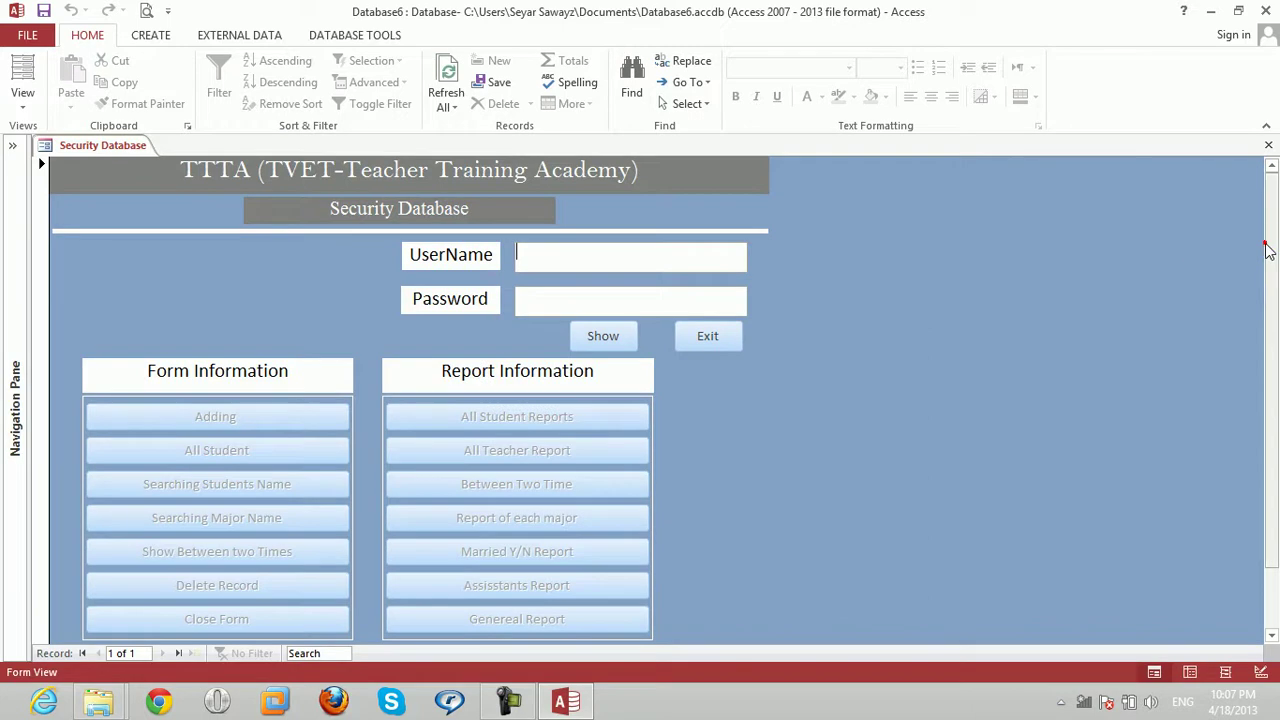
pyautogui.scroll(-2, 1274, 300)
pyautogui.moveTo(1274, 300); pyautogui.dragTo(1272, 345)
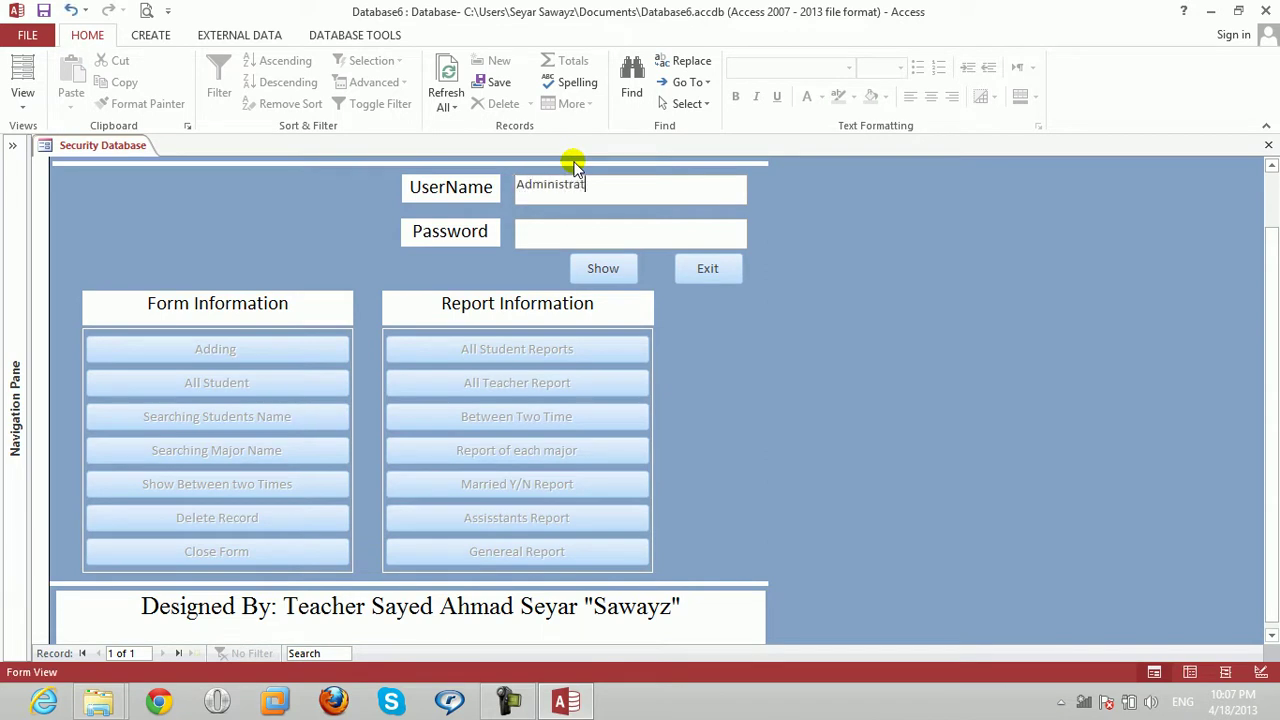
# Test the login with the current credentials, then with a different username.
pyautogui.click(549, 238)
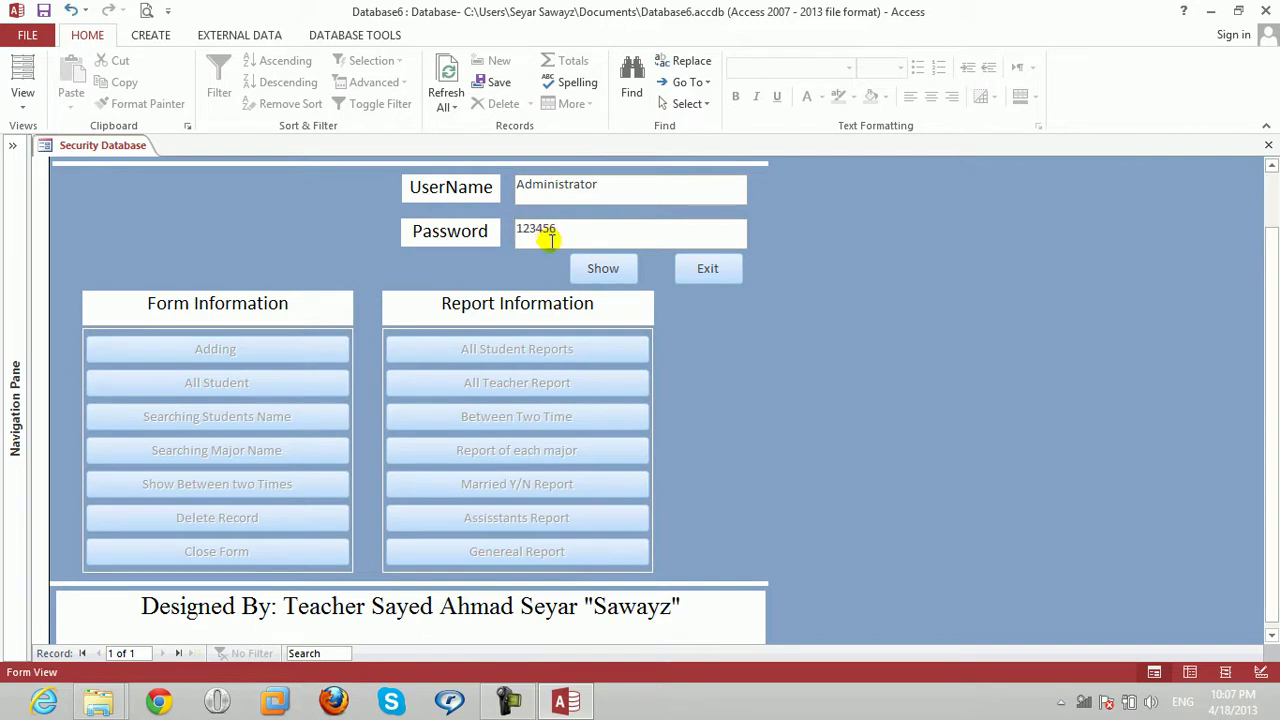
pyautogui.click(627, 268)
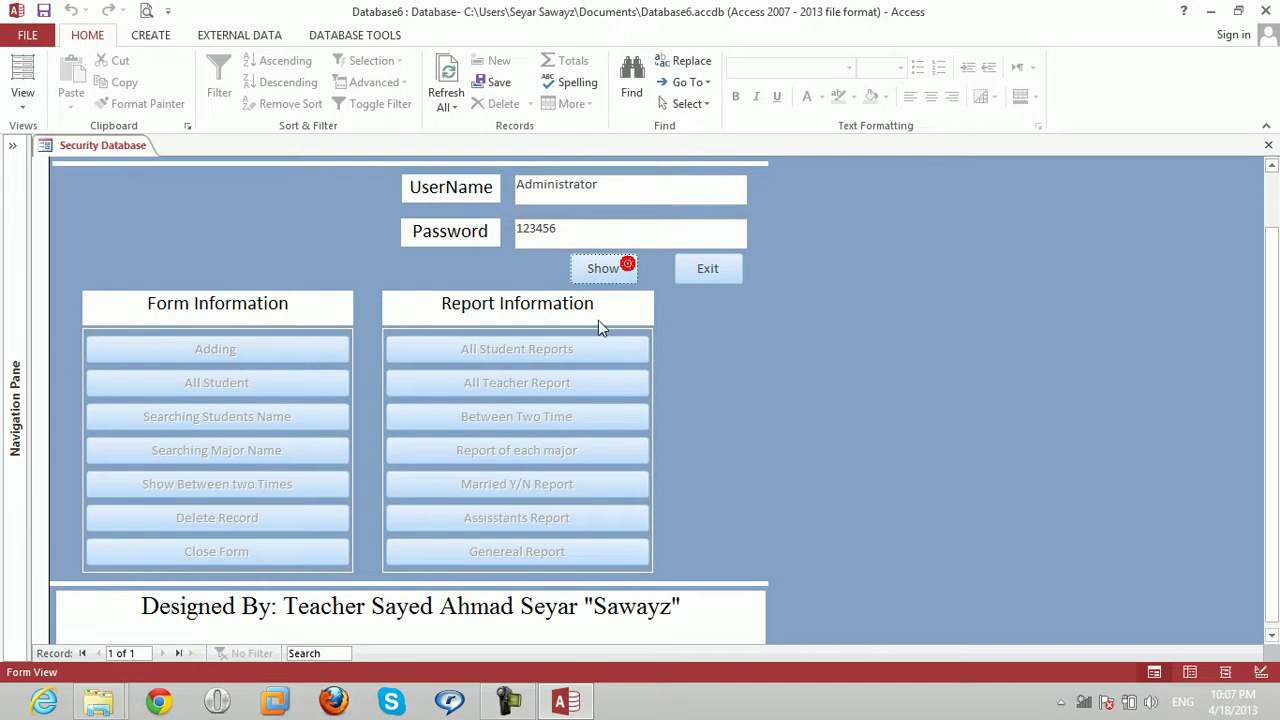
pyautogui.click(623, 191)
pyautogui.moveTo(600, 186); pyautogui.dragTo(509, 190)
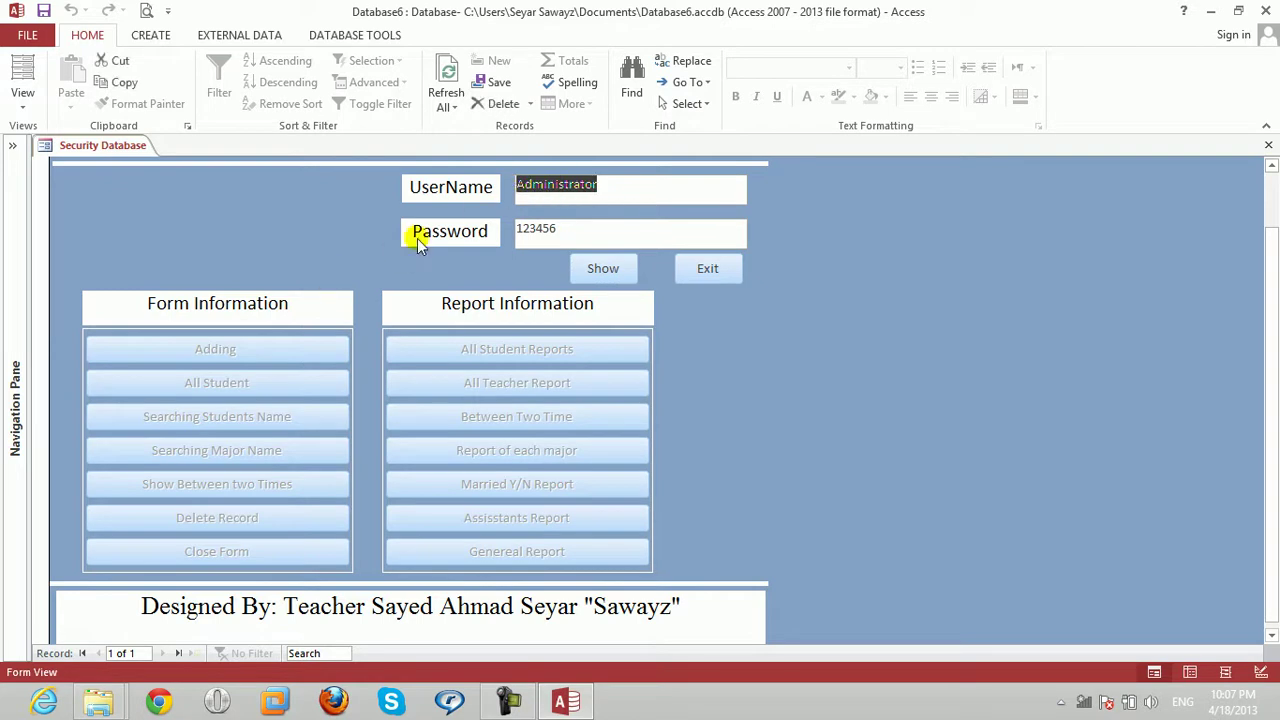
pyautogui.press('BackSpace')
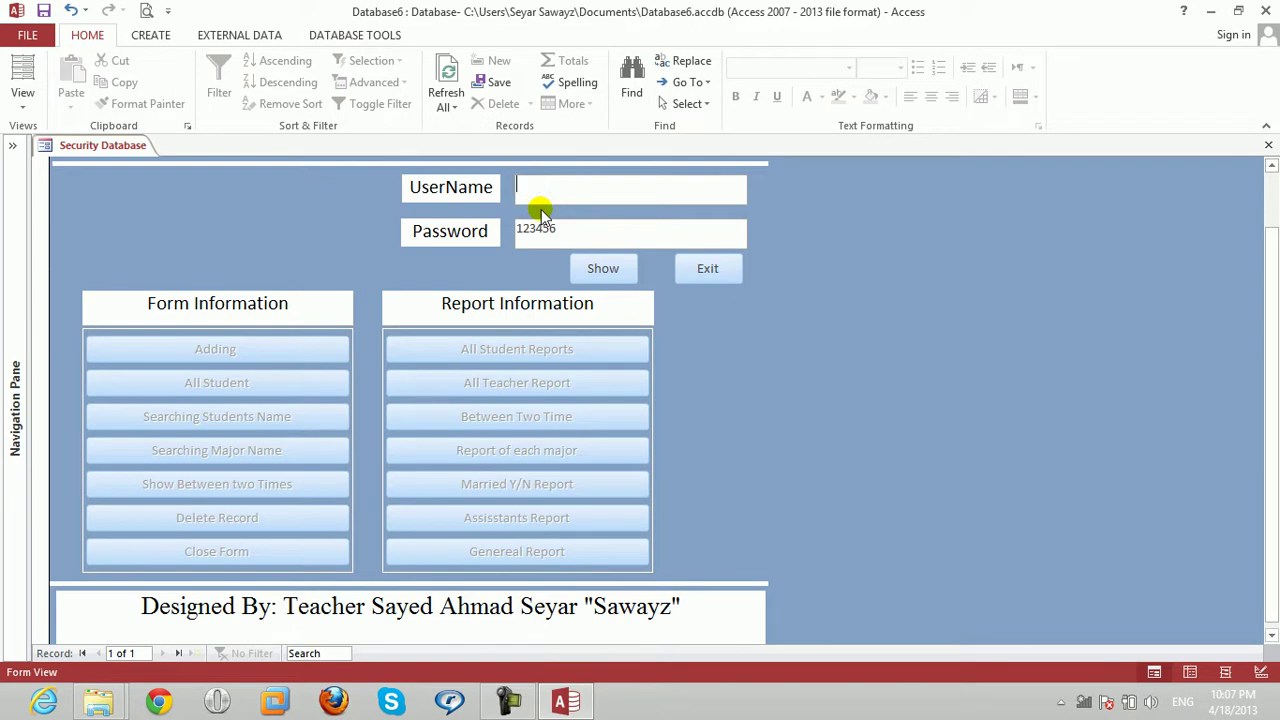
pyautogui.write('asadullah')
pyautogui.click(571, 243)
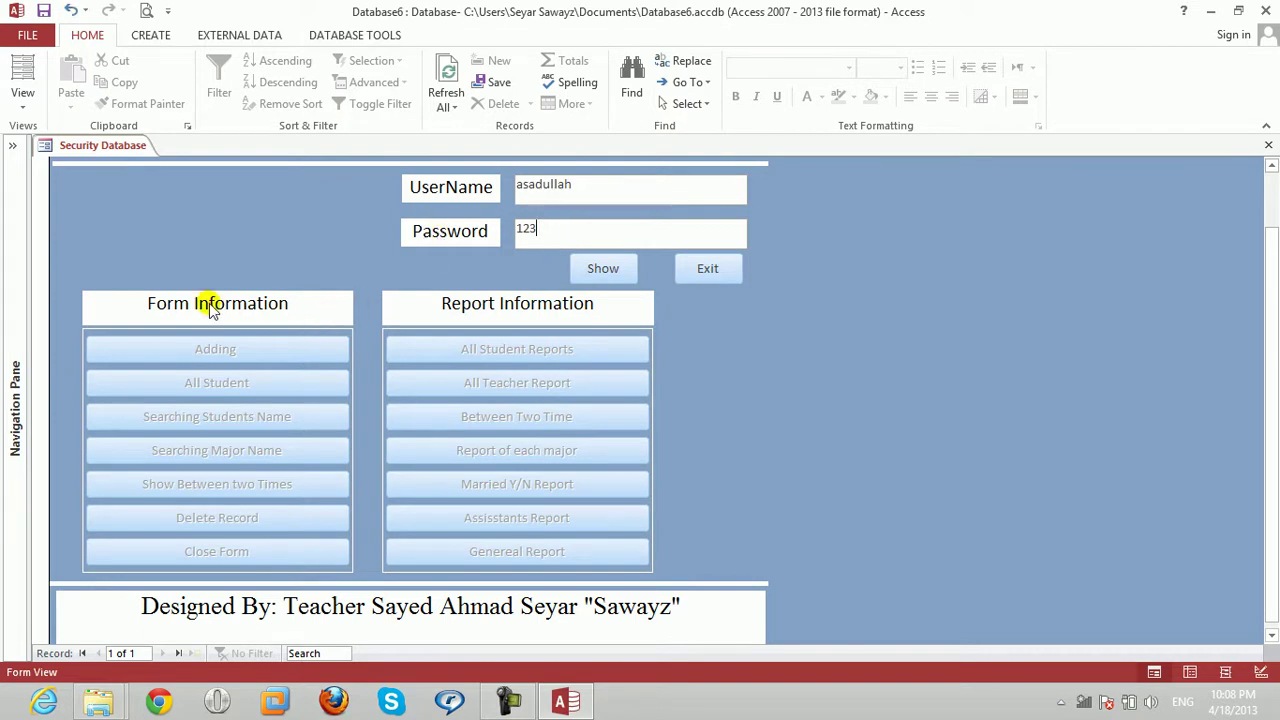
pyautogui.click(624, 266)
# Test another username with an edited password.
pyautogui.moveTo(591, 193); pyautogui.dragTo(439, 192)
pyautogui.write('Ha')
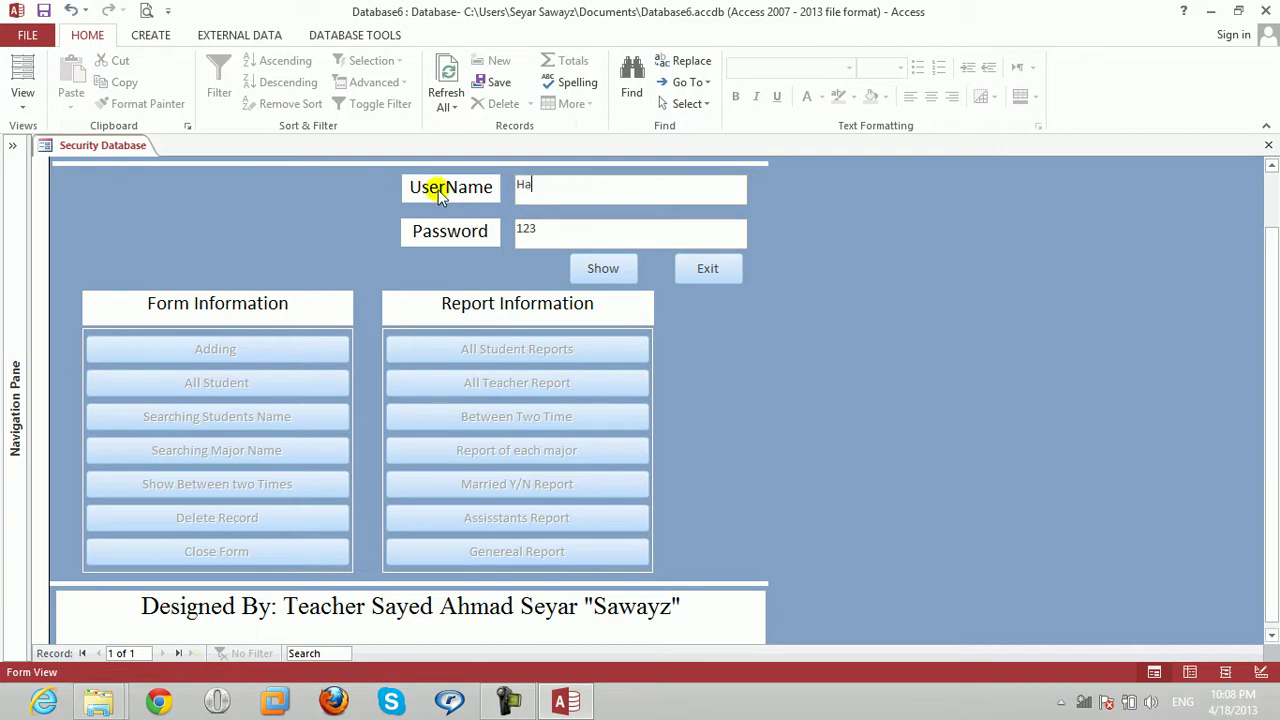
pyautogui.write('mayoun')
pyautogui.click(556, 224)
pyautogui.press('BackSpace')
pyautogui.write('abc')
pyautogui.click(580, 266)
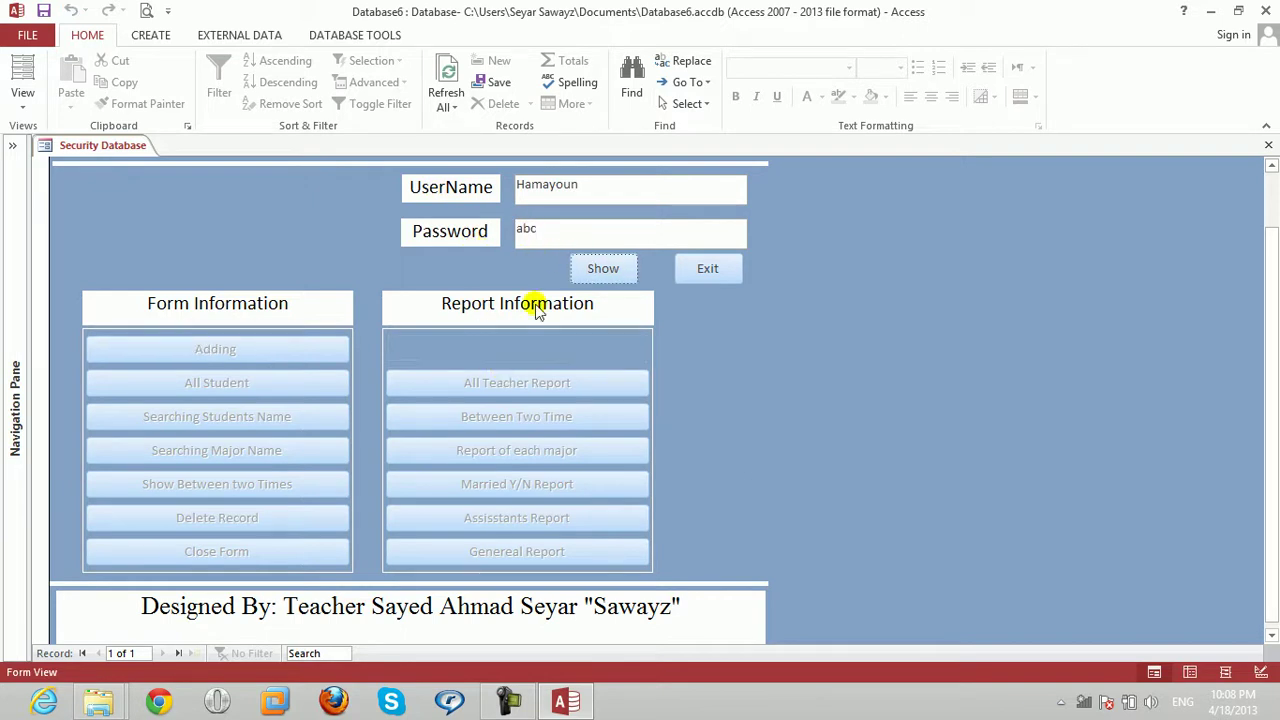
# Test username 'User' with an empty password, then exit and close the form.
pyautogui.doubleClick(558, 231)
pyautogui.press('BackSpace')
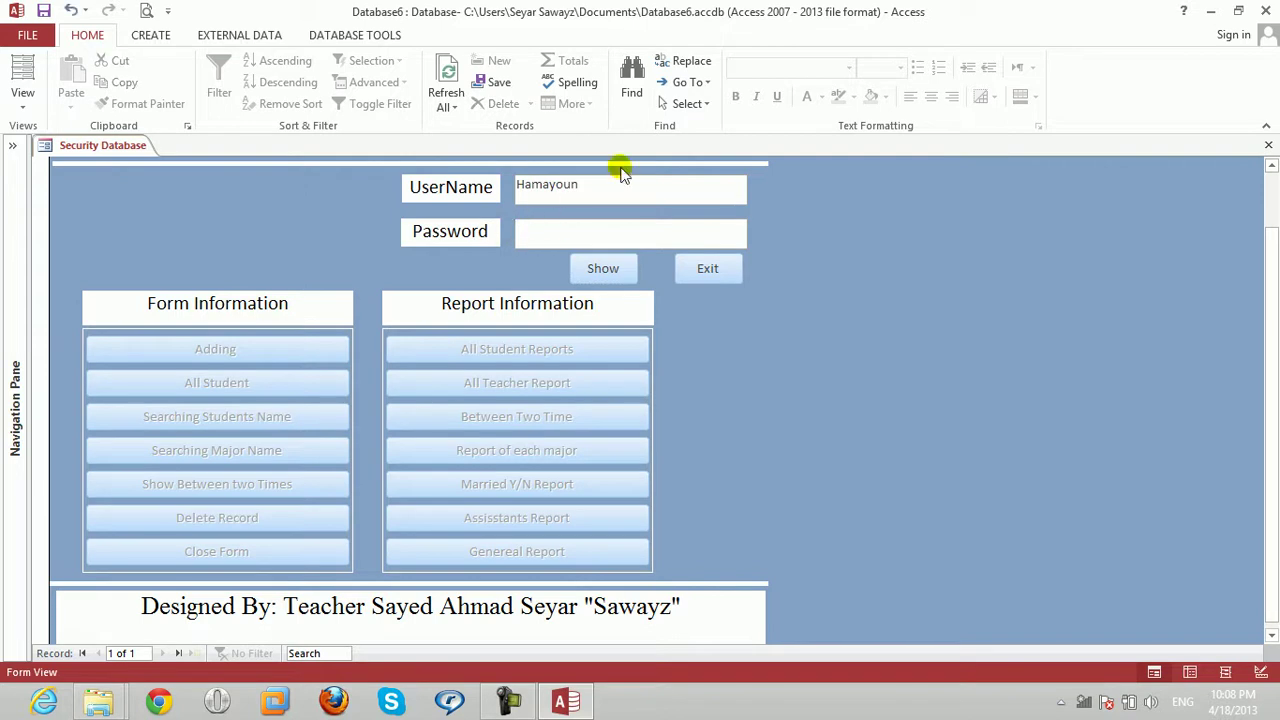
pyautogui.doubleClick(606, 185)
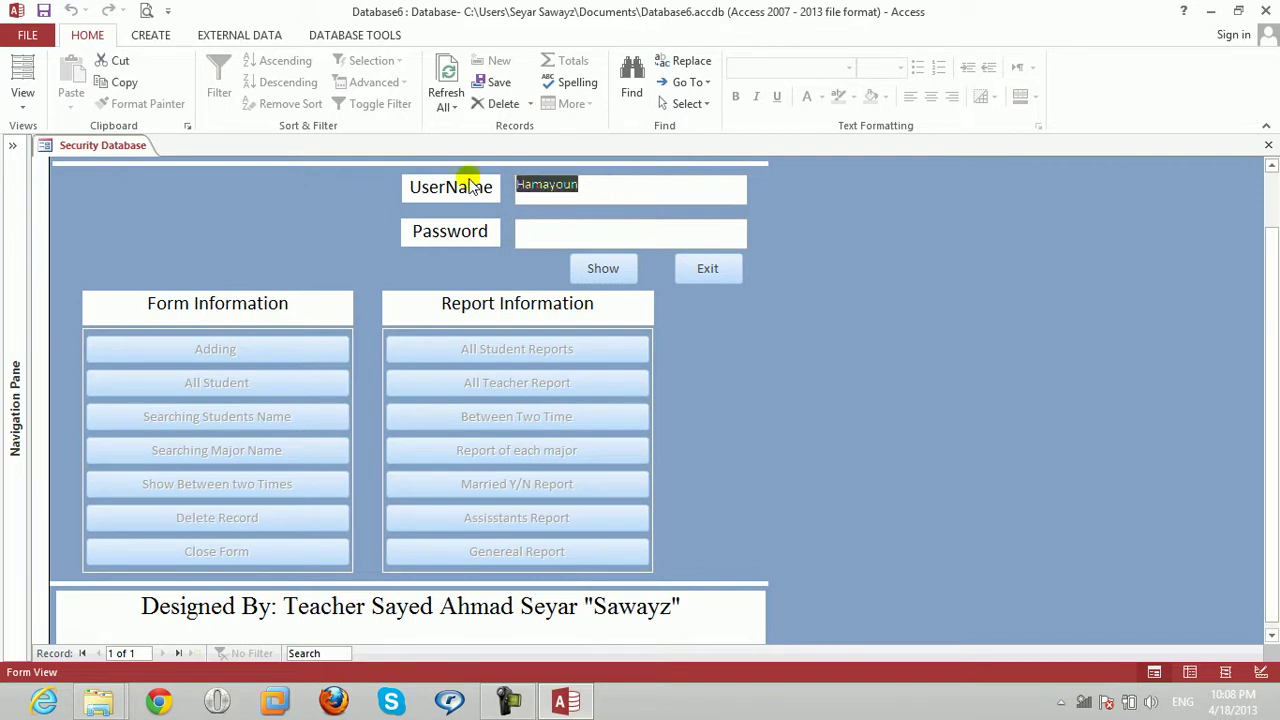
pyautogui.press('BackSpace')
pyautogui.write('User')
pyautogui.click(523, 229)
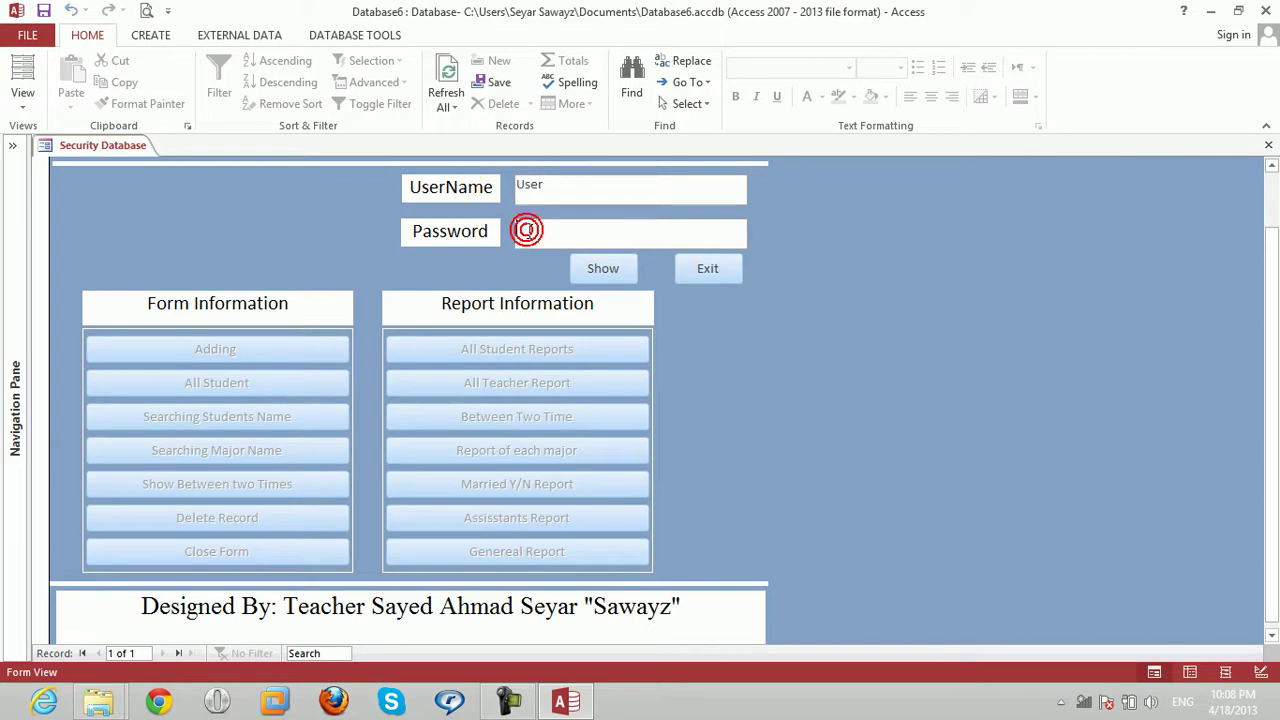
pyautogui.click(600, 267)
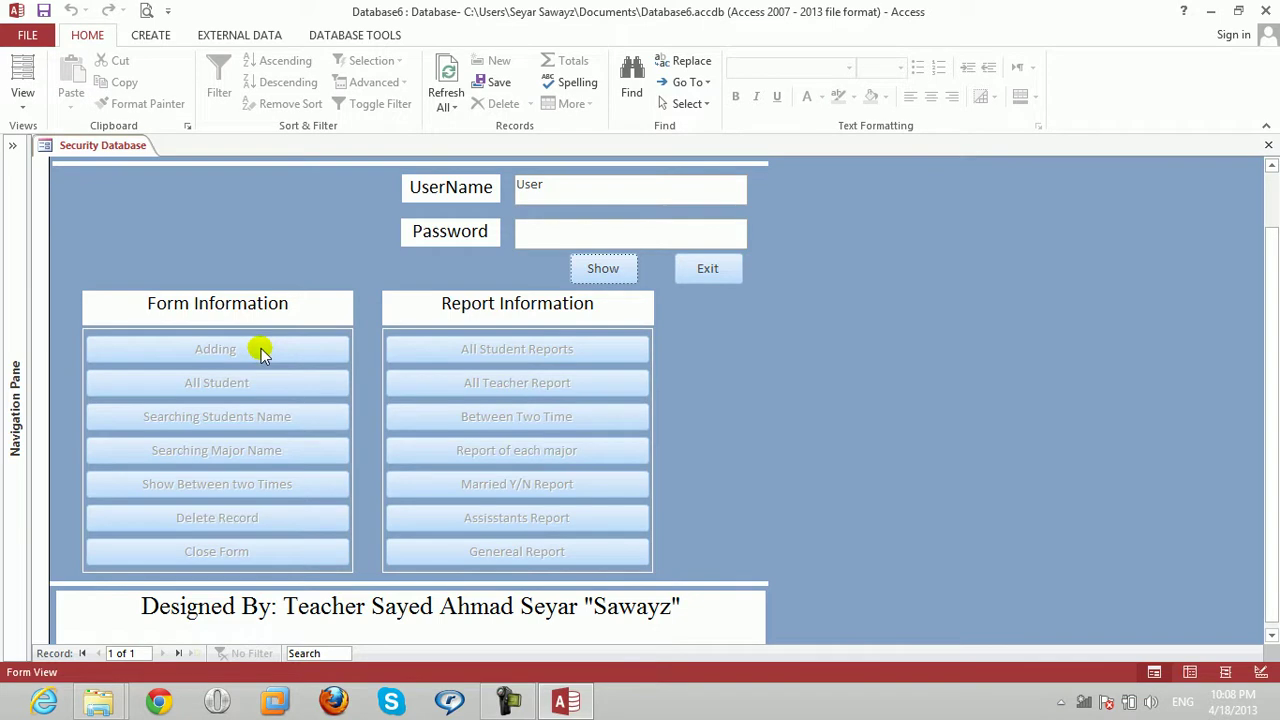
pyautogui.click(703, 272)
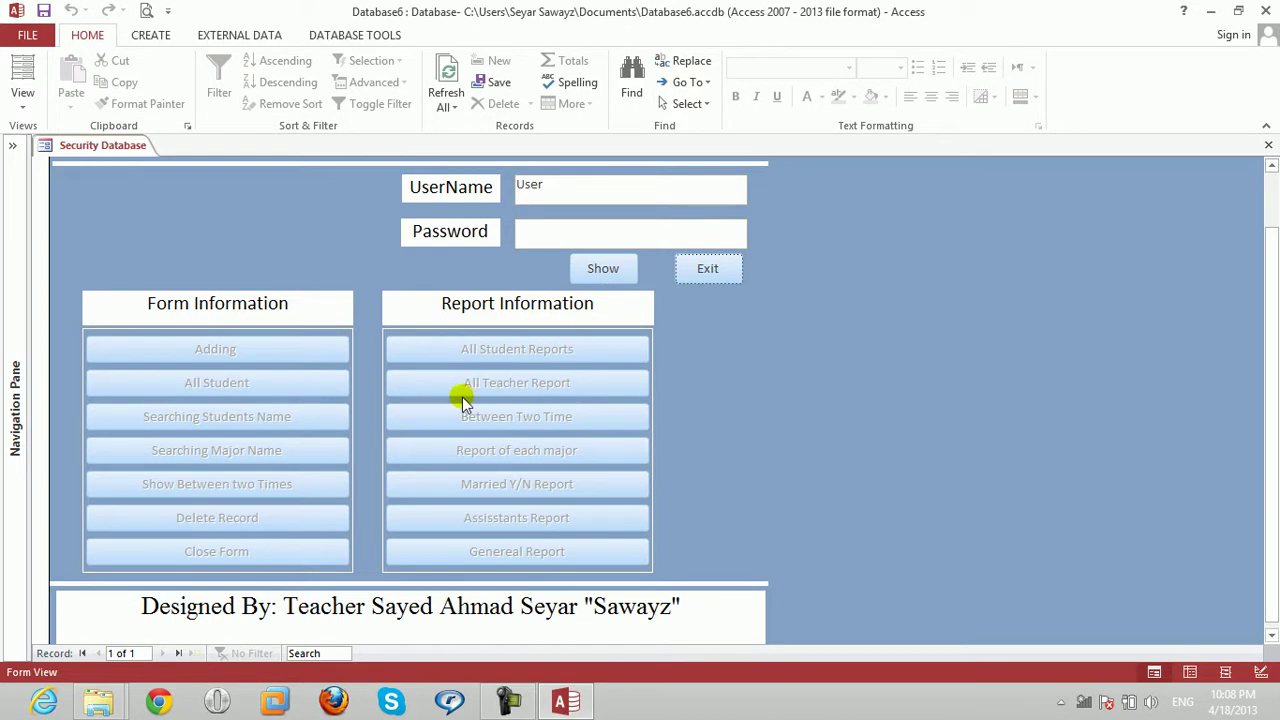
pyautogui.click(1269, 147)
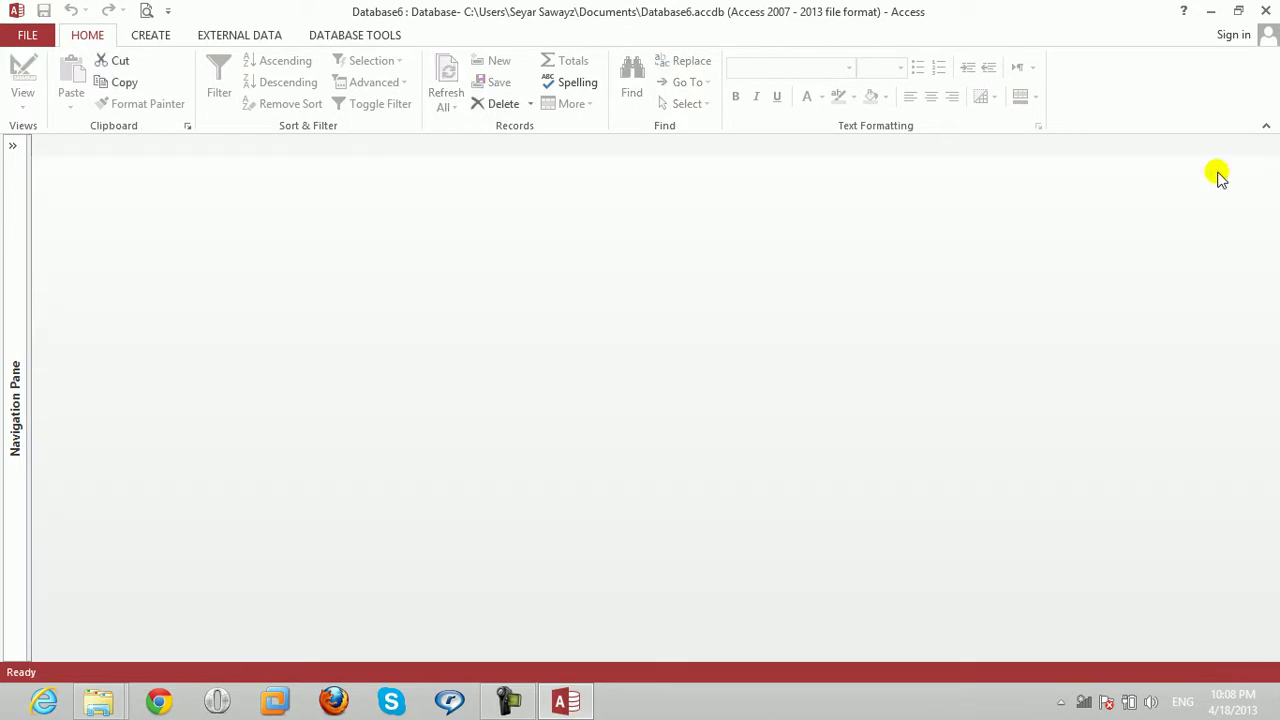
# Reopen the Security Database form in Design View from the Navigation Pane.
pyautogui.click(13, 145)
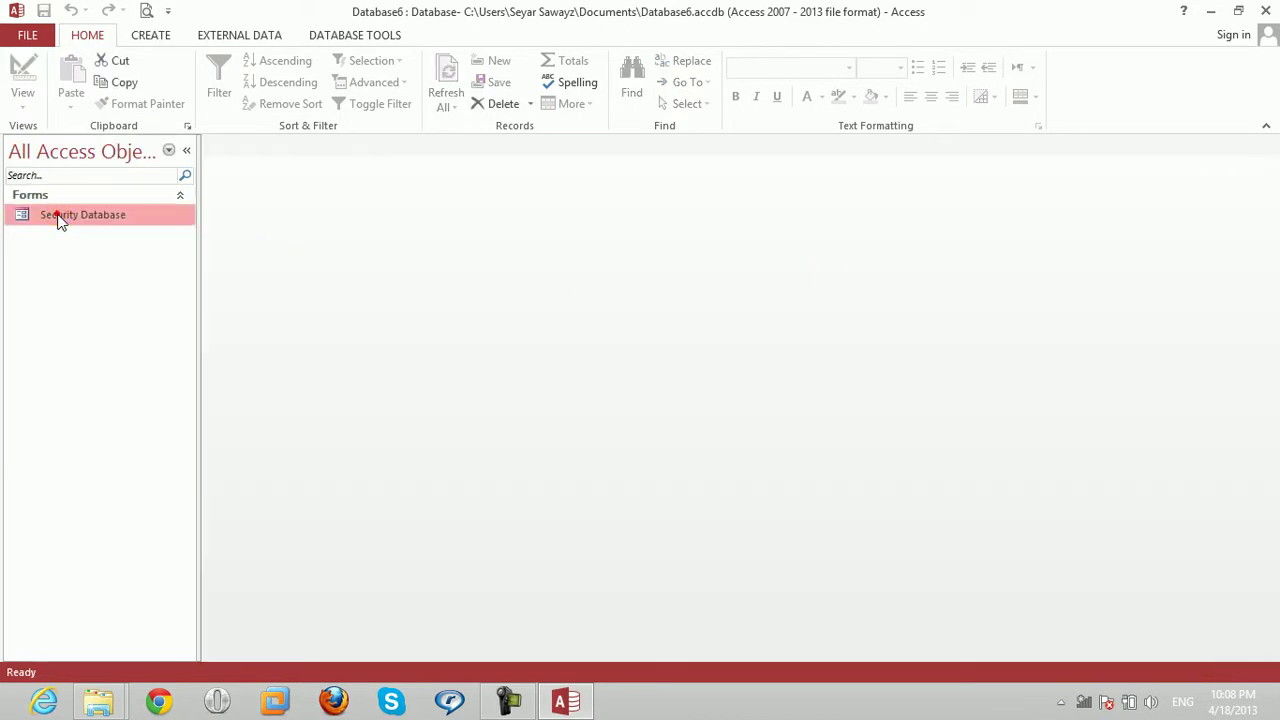
pyautogui.rightClick(55, 216)
pyautogui.click(65, 261)
pyautogui.scroll(-1, 243, 326)
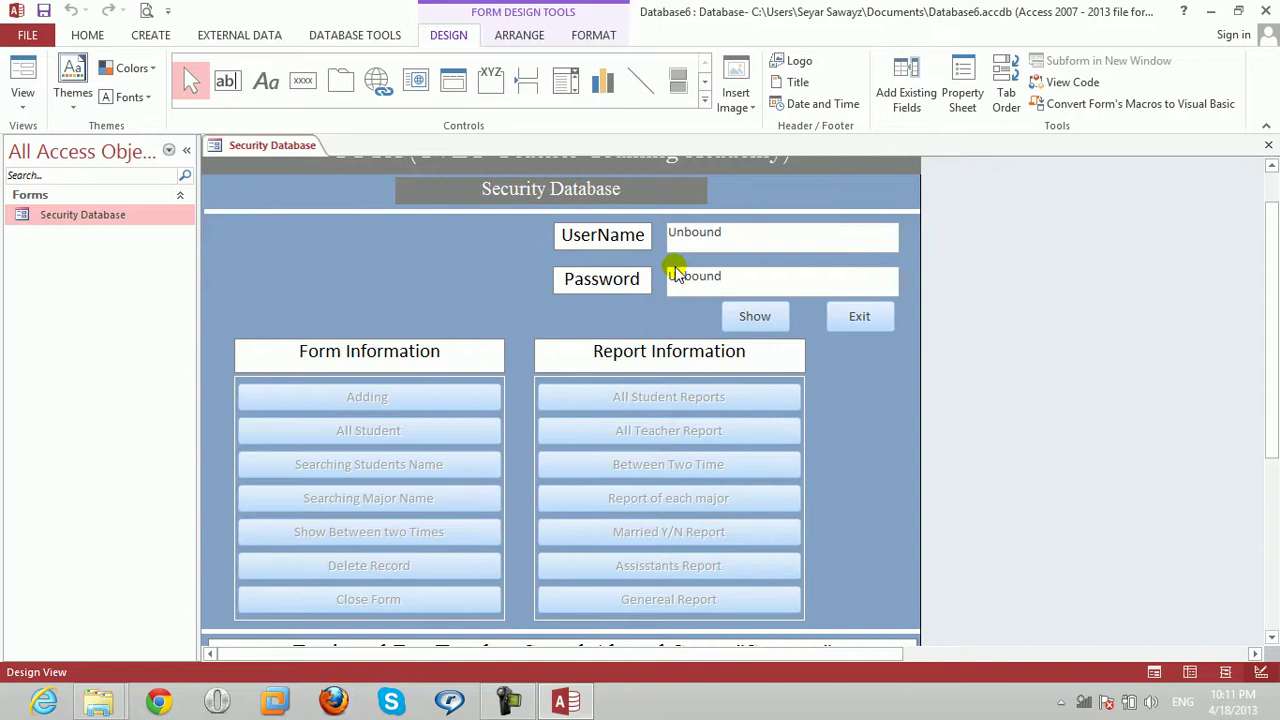
# Select the login fields and several menu buttons, then open the UserName text box's context menu.
pyautogui.click(748, 239)
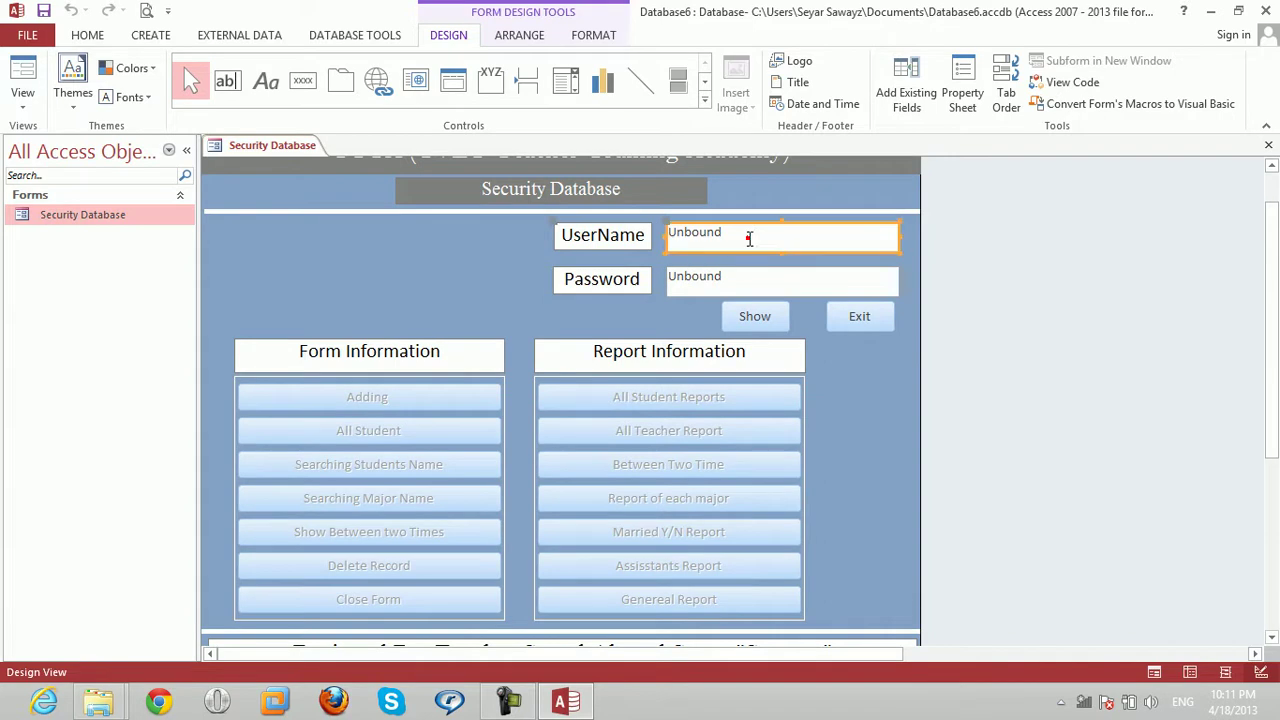
pyautogui.click(749, 284)
pyautogui.click(508, 704)
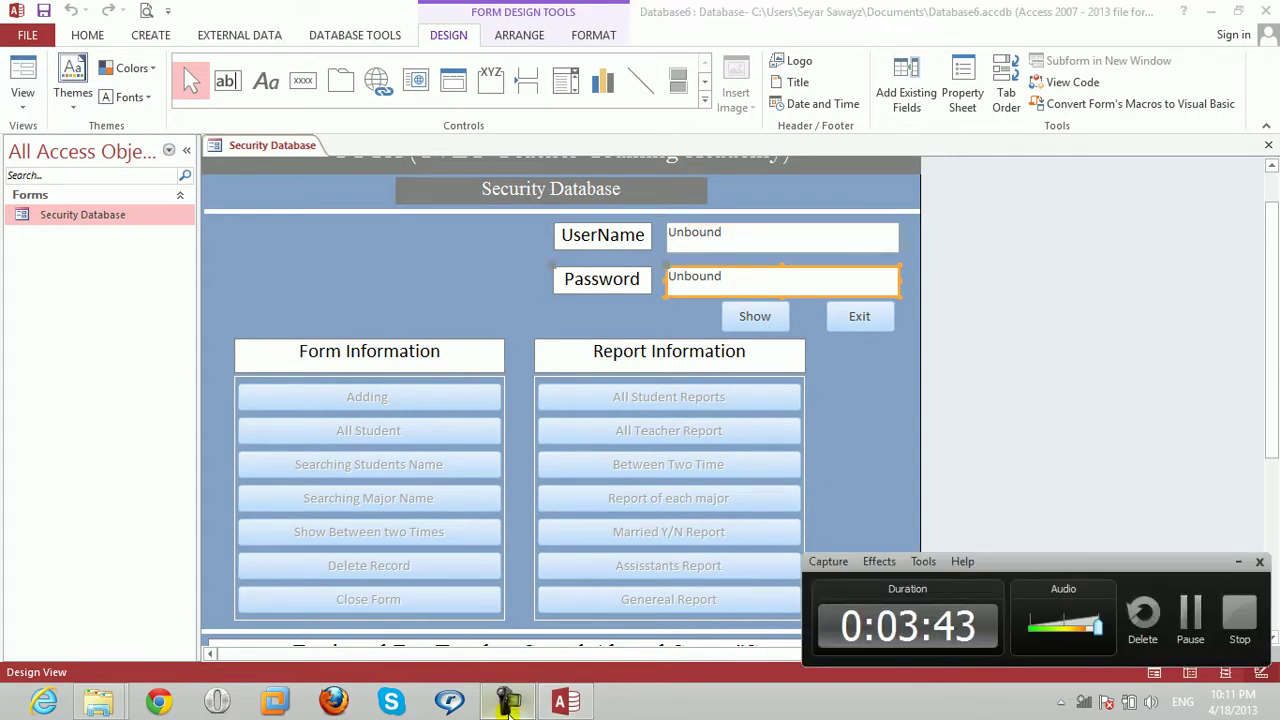
pyautogui.click(508, 704)
pyautogui.click(425, 400)
pyautogui.click(424, 431)
pyautogui.click(424, 464)
pyautogui.click(423, 497)
pyautogui.click(798, 240)
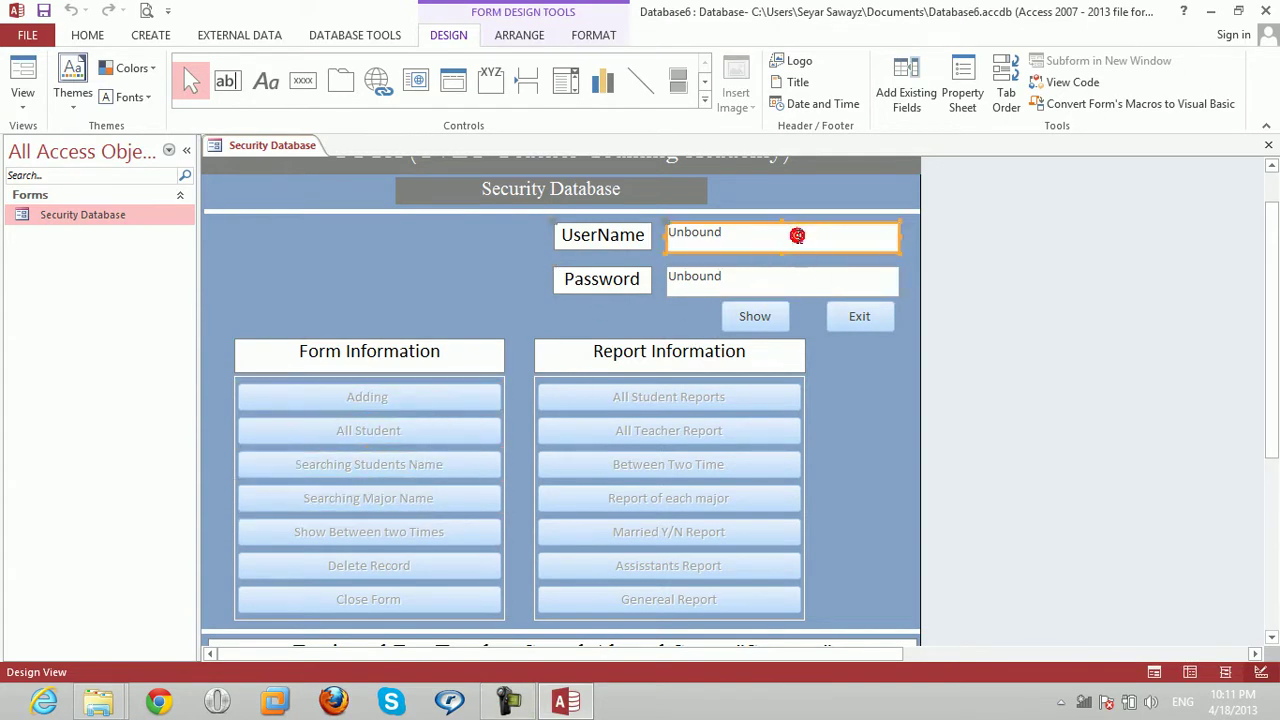
pyautogui.rightClick(798, 240)
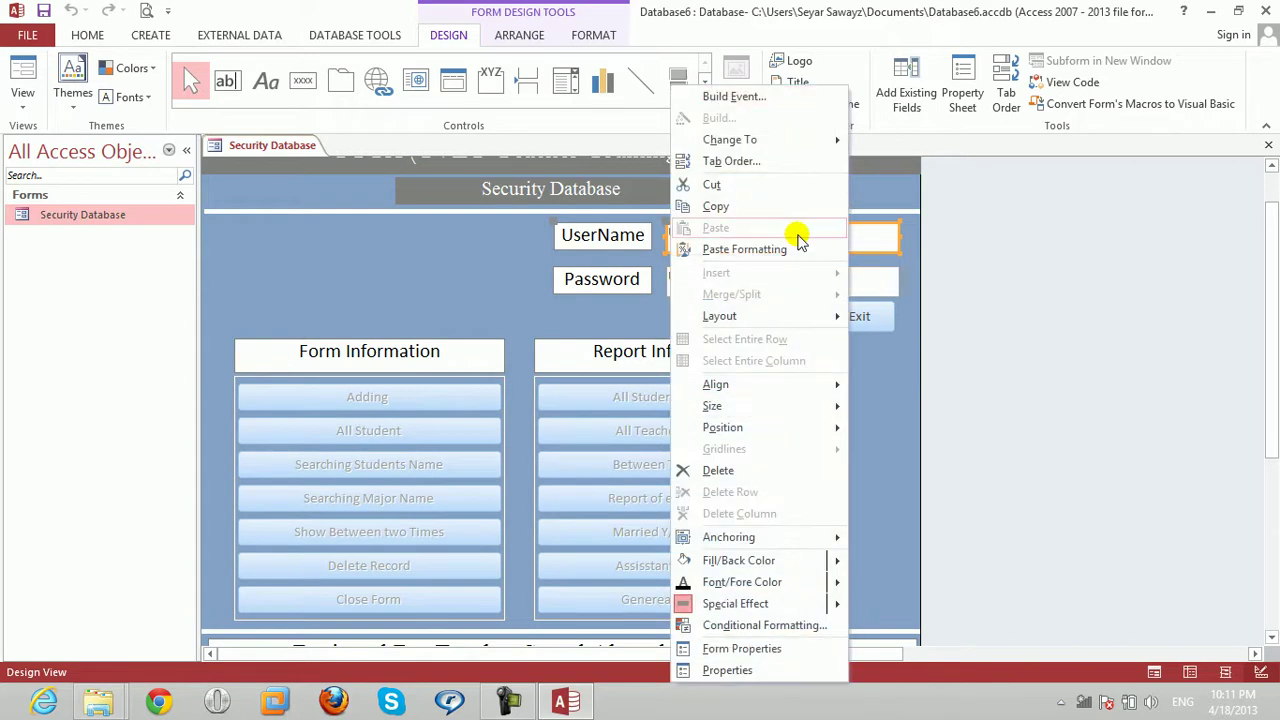
pyautogui.press('Return')
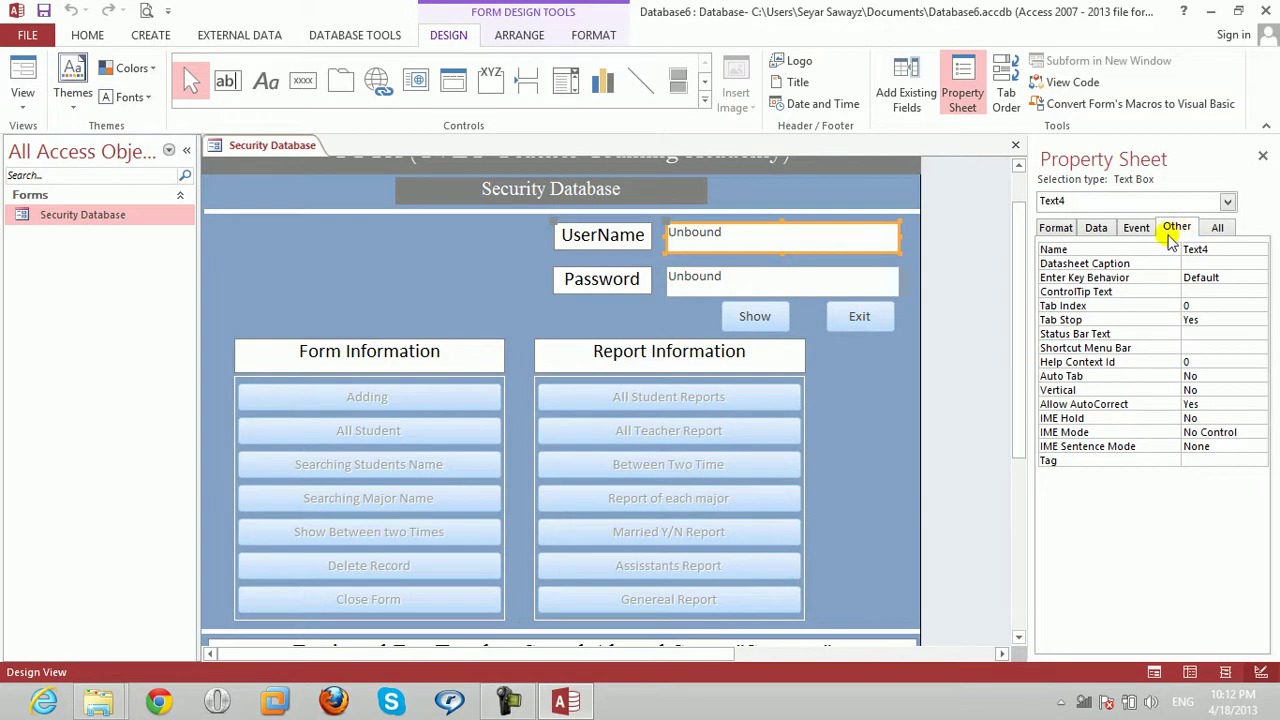
pyautogui.click(1216, 249)
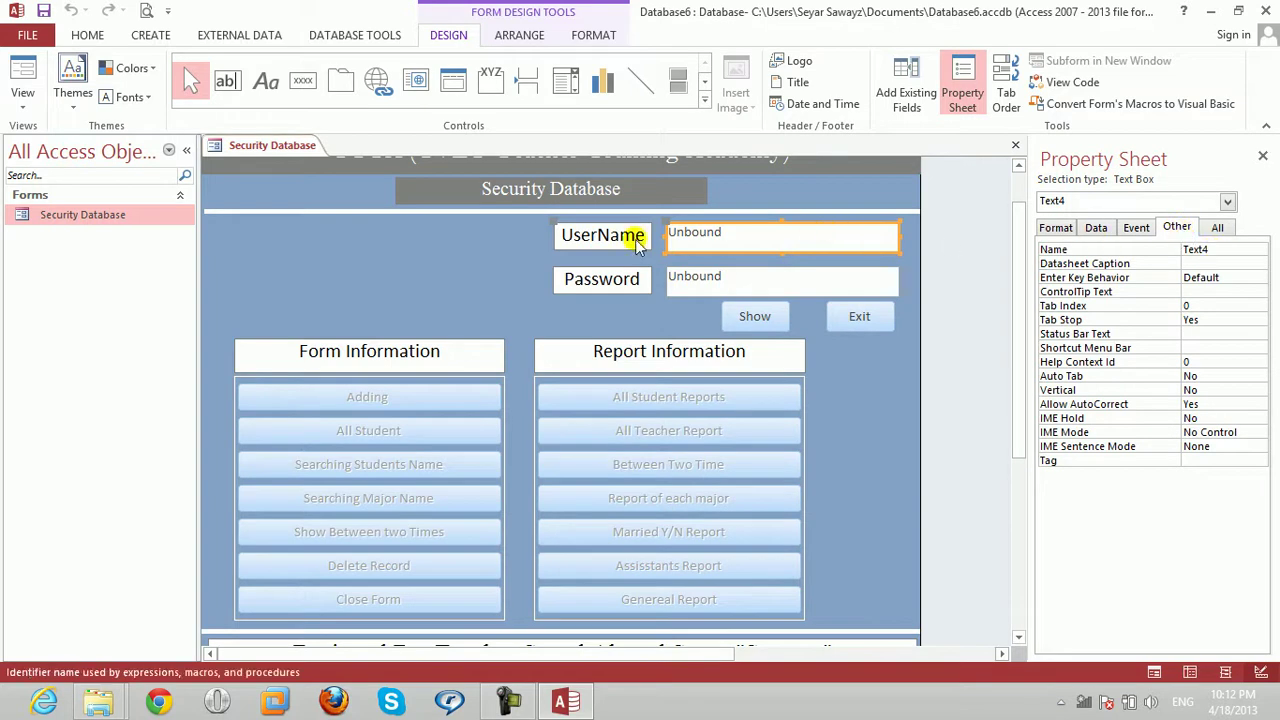
pyautogui.click(776, 276)
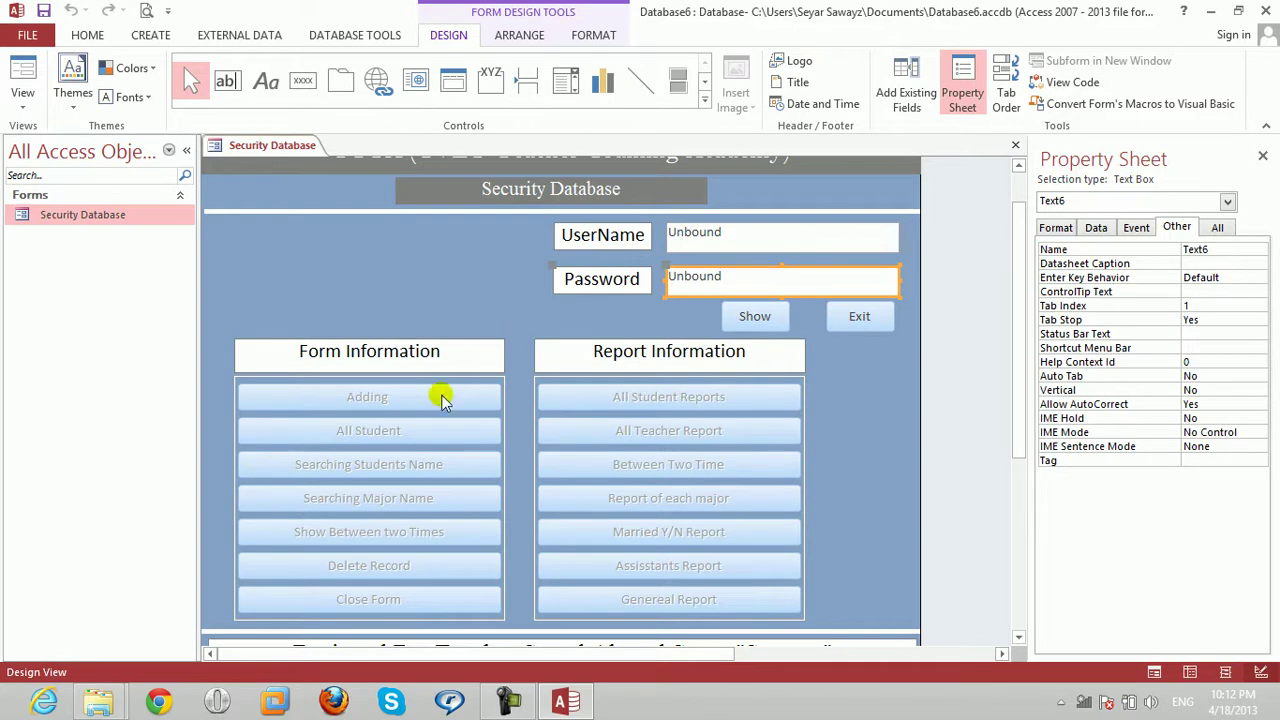
pyautogui.click(412, 400)
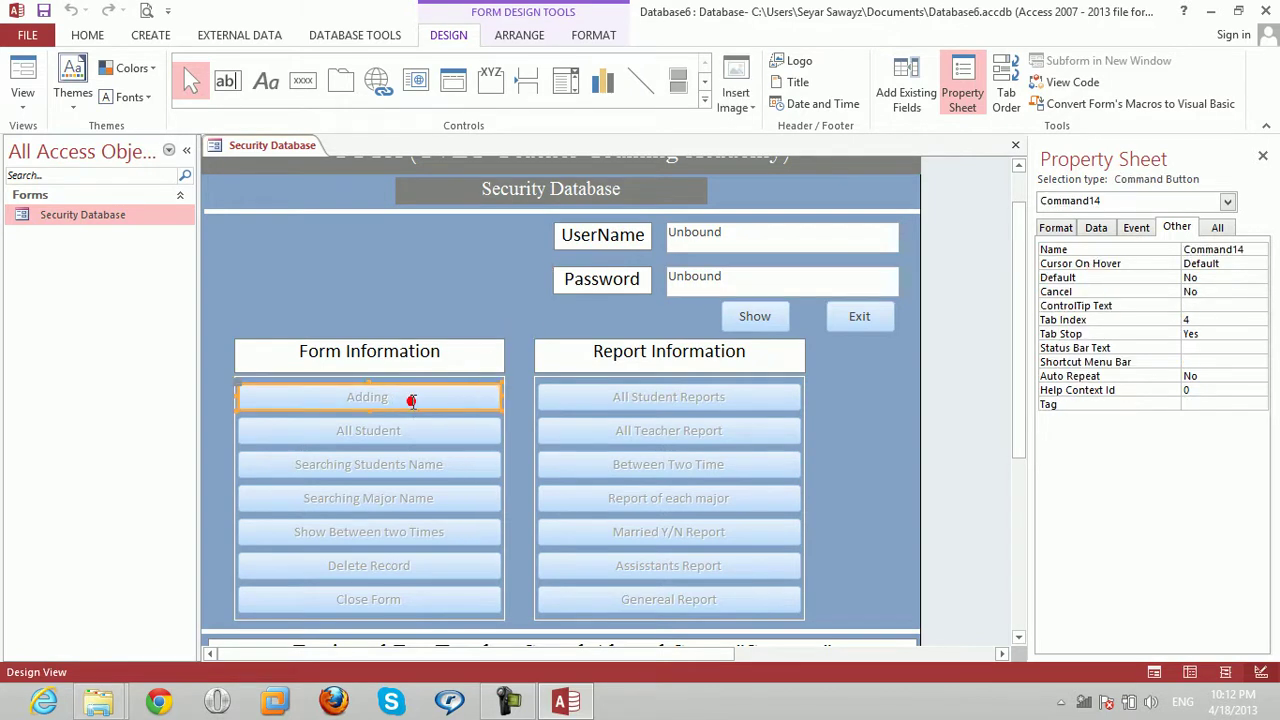
pyautogui.click(409, 430)
pyautogui.click(410, 467)
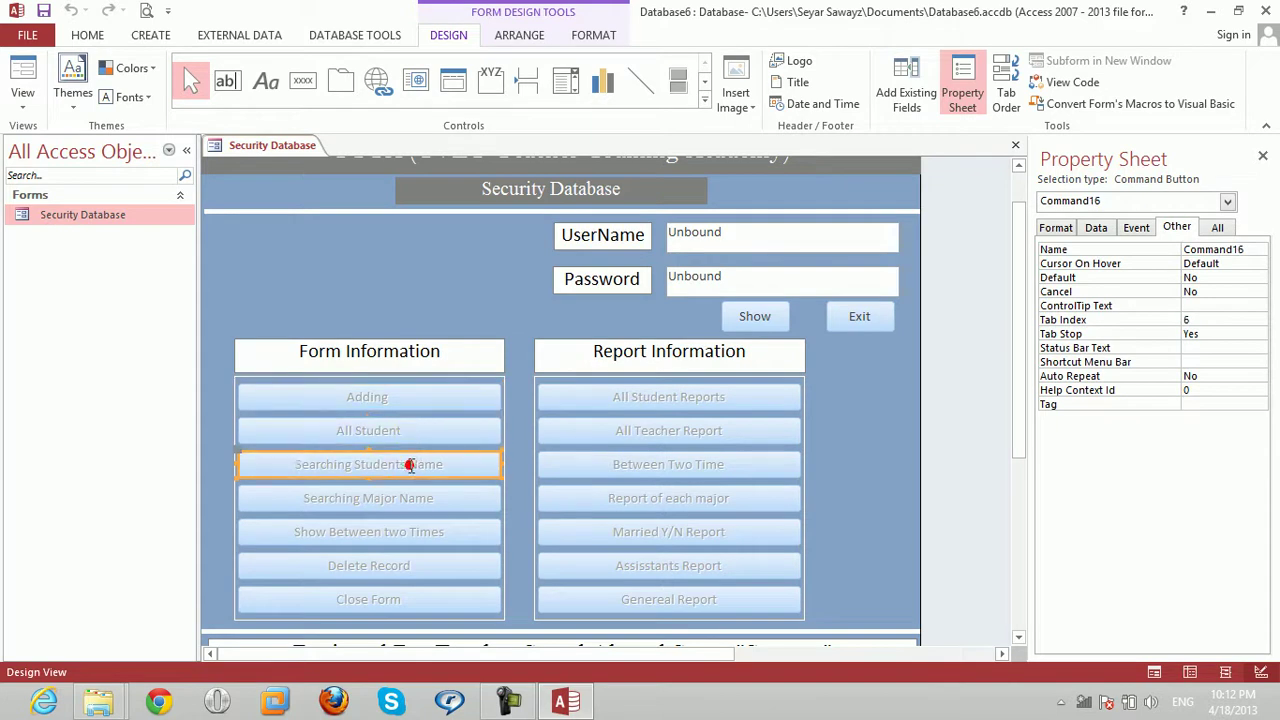
pyautogui.click(409, 506)
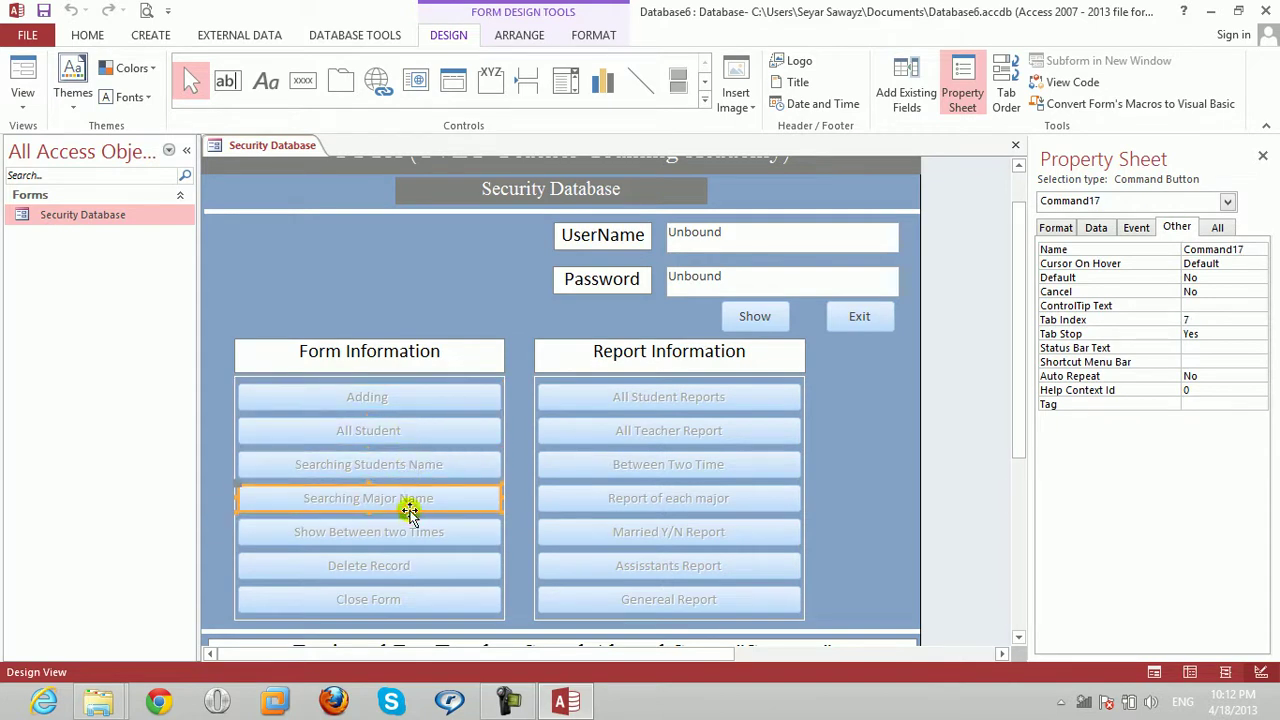
pyautogui.click(414, 532)
pyautogui.click(414, 568)
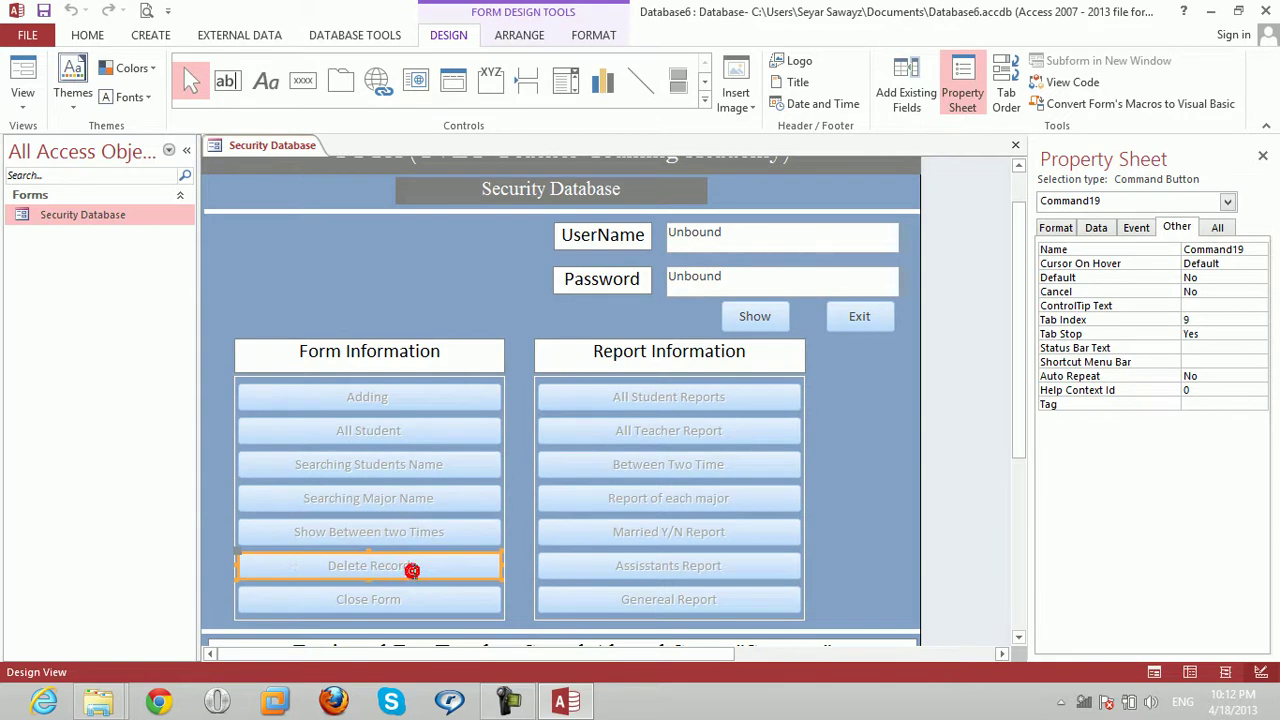
pyautogui.click(414, 599)
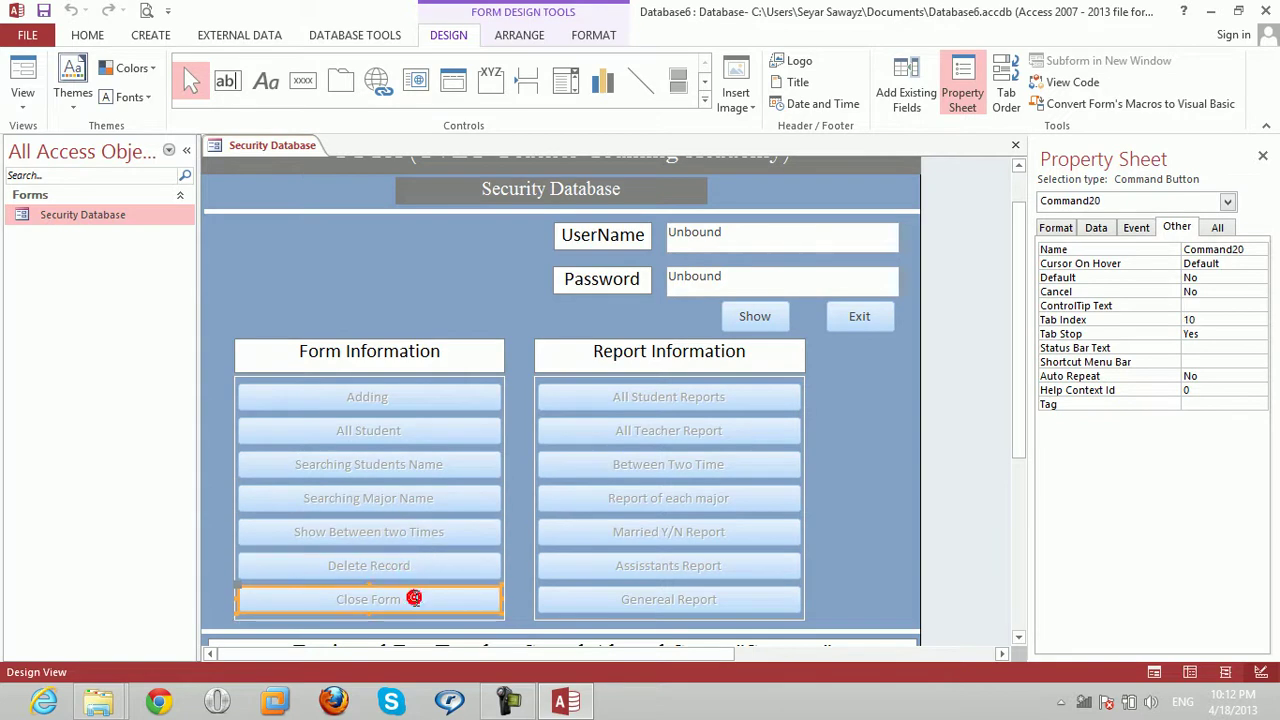
pyautogui.click(414, 397)
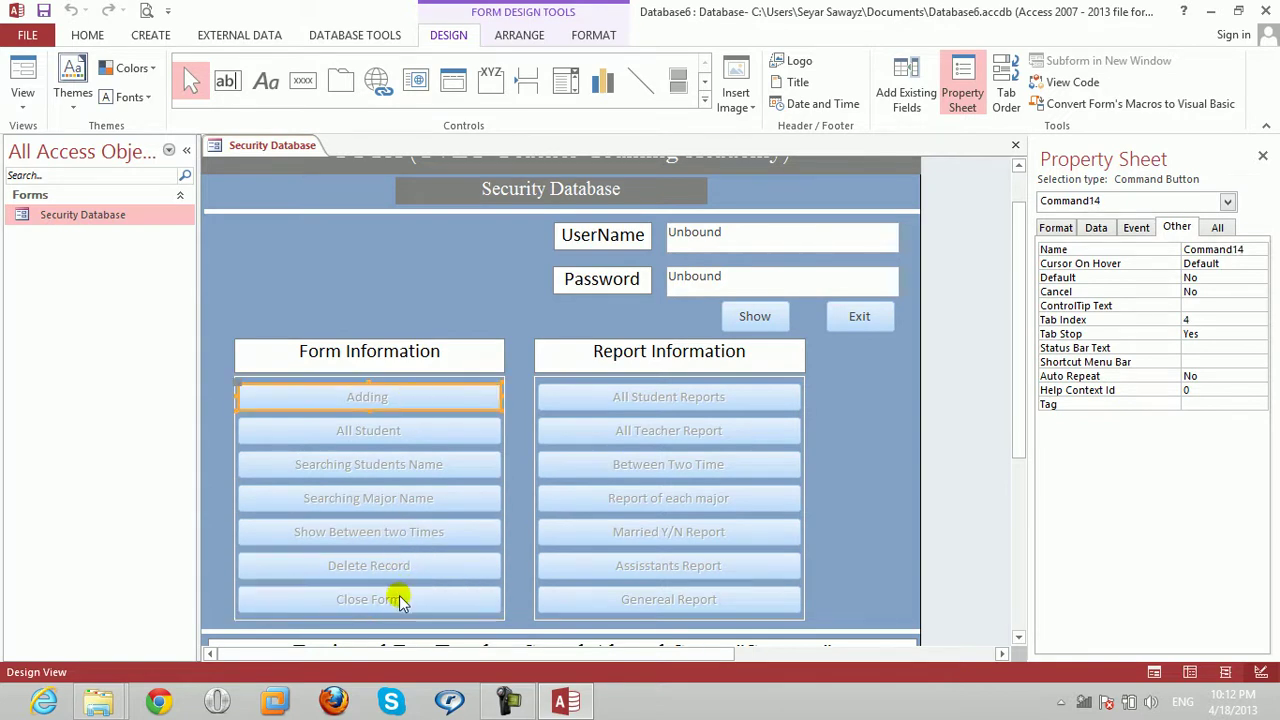
pyautogui.click(679, 396)
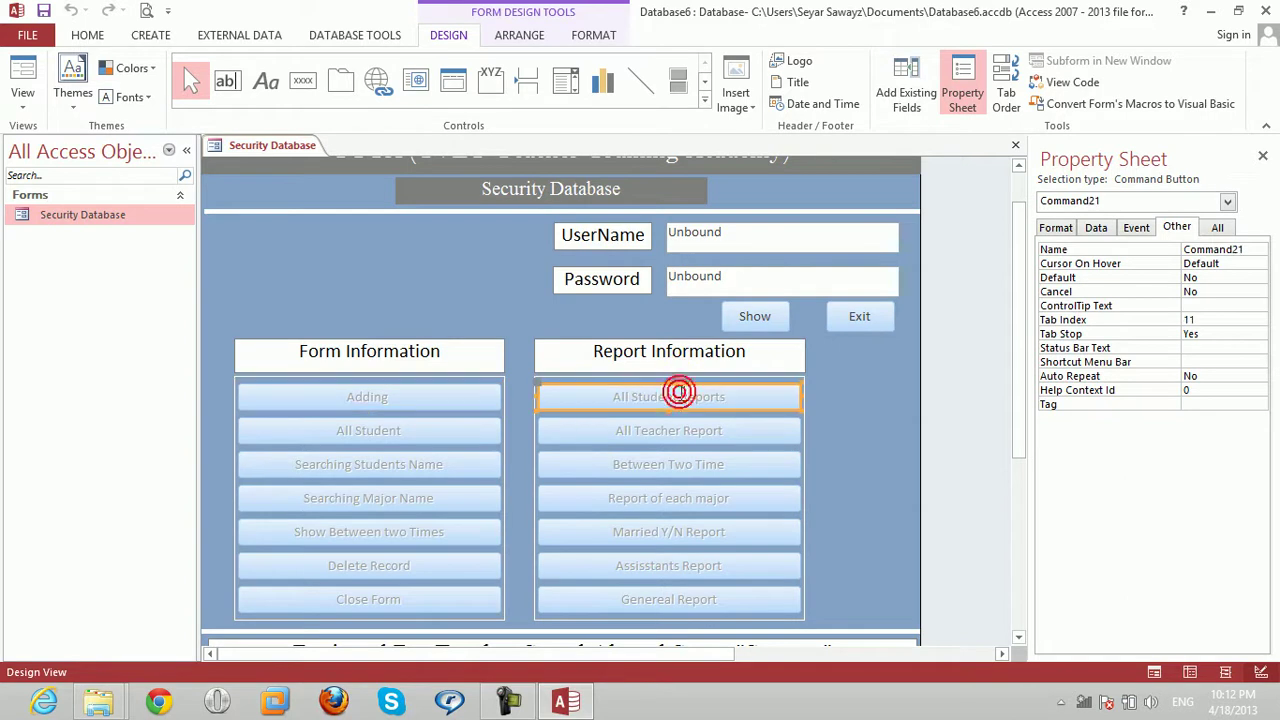
pyautogui.click(684, 430)
pyautogui.click(686, 465)
pyautogui.click(686, 498)
pyautogui.click(687, 531)
pyautogui.click(686, 566)
pyautogui.click(690, 599)
pyautogui.click(699, 398)
pyautogui.click(703, 604)
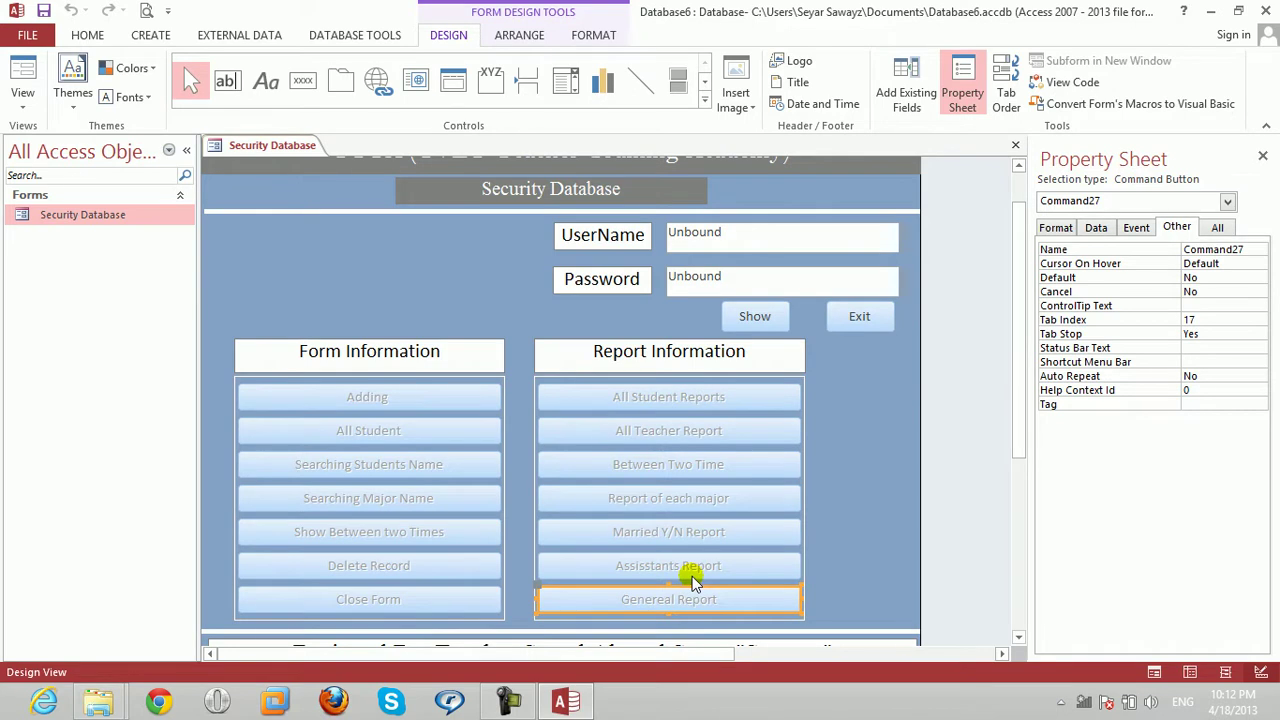
pyautogui.click(1263, 156)
pyautogui.click(775, 322)
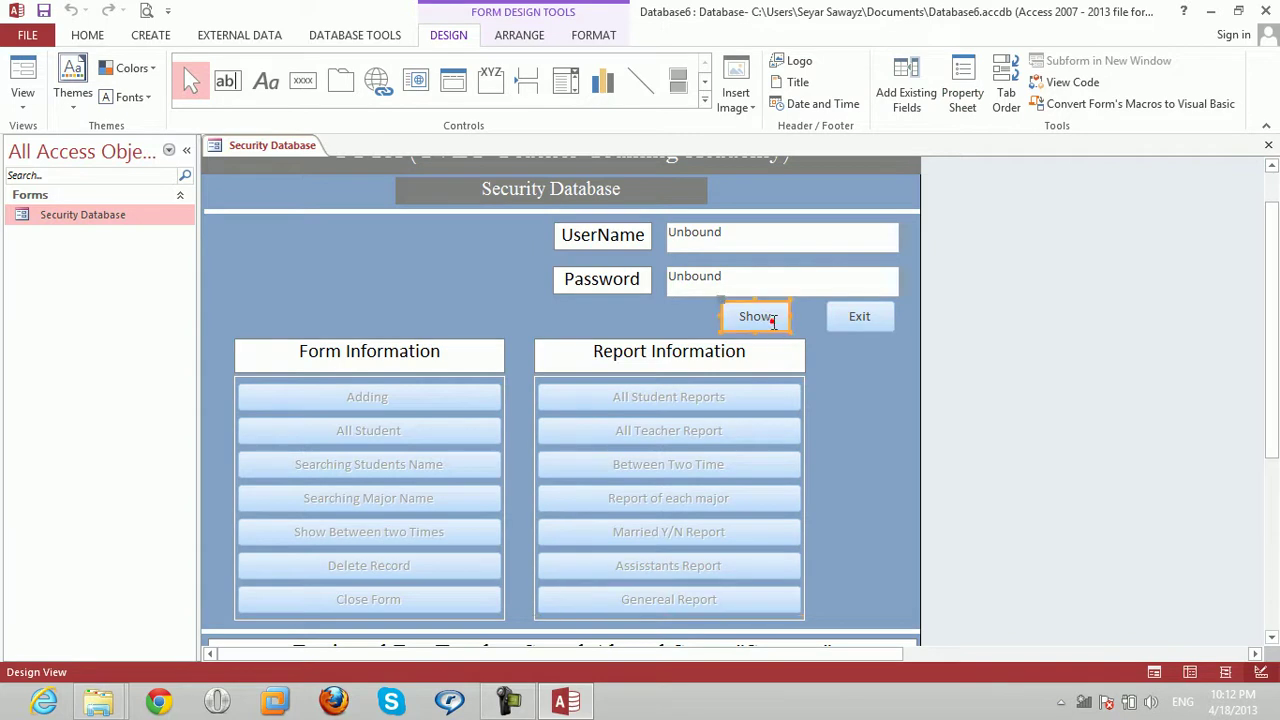
# Create a Code Builder click event for the Show button through Build Event.
pyautogui.rightClick(772, 324)
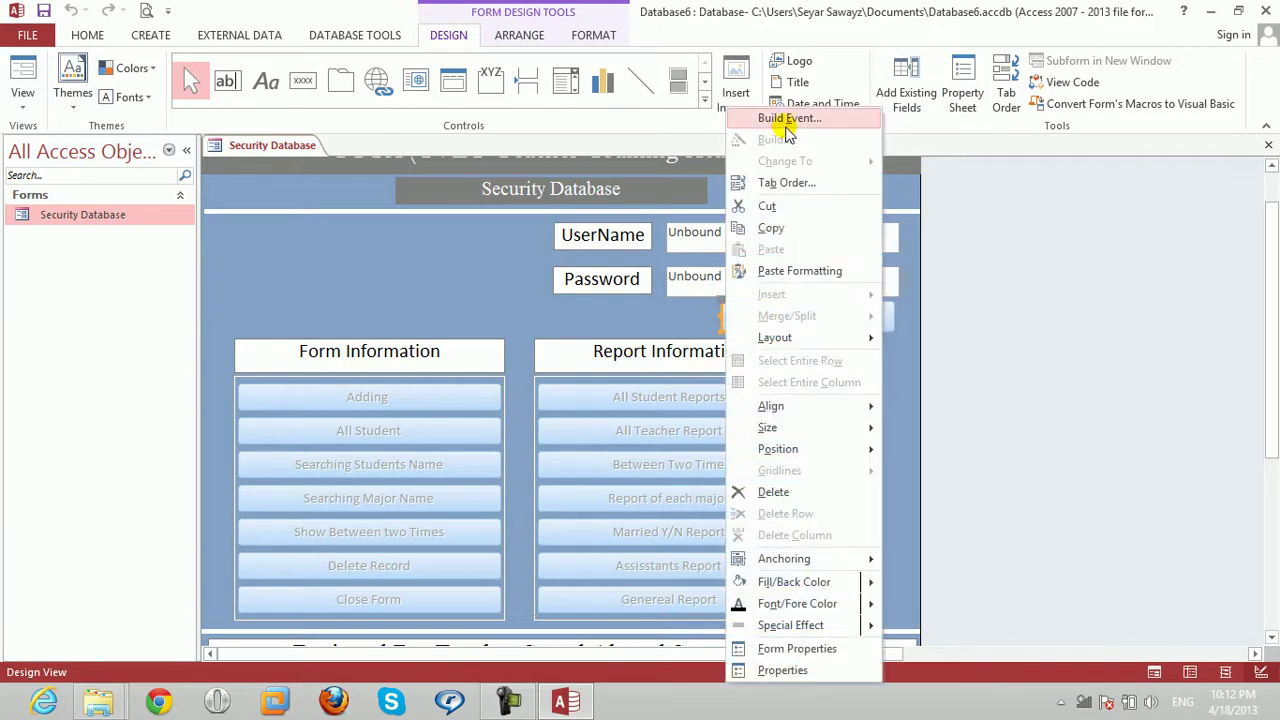
pyautogui.click(780, 120)
pyautogui.click(600, 204)
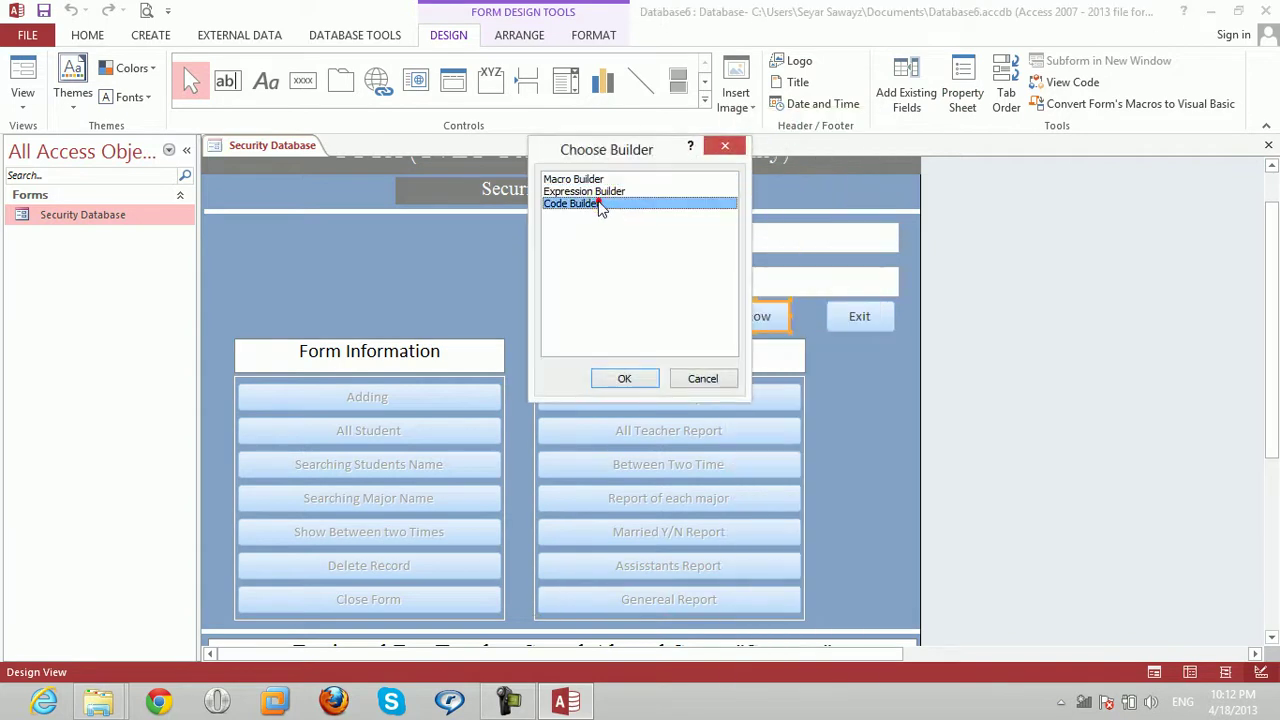
pyautogui.click(621, 378)
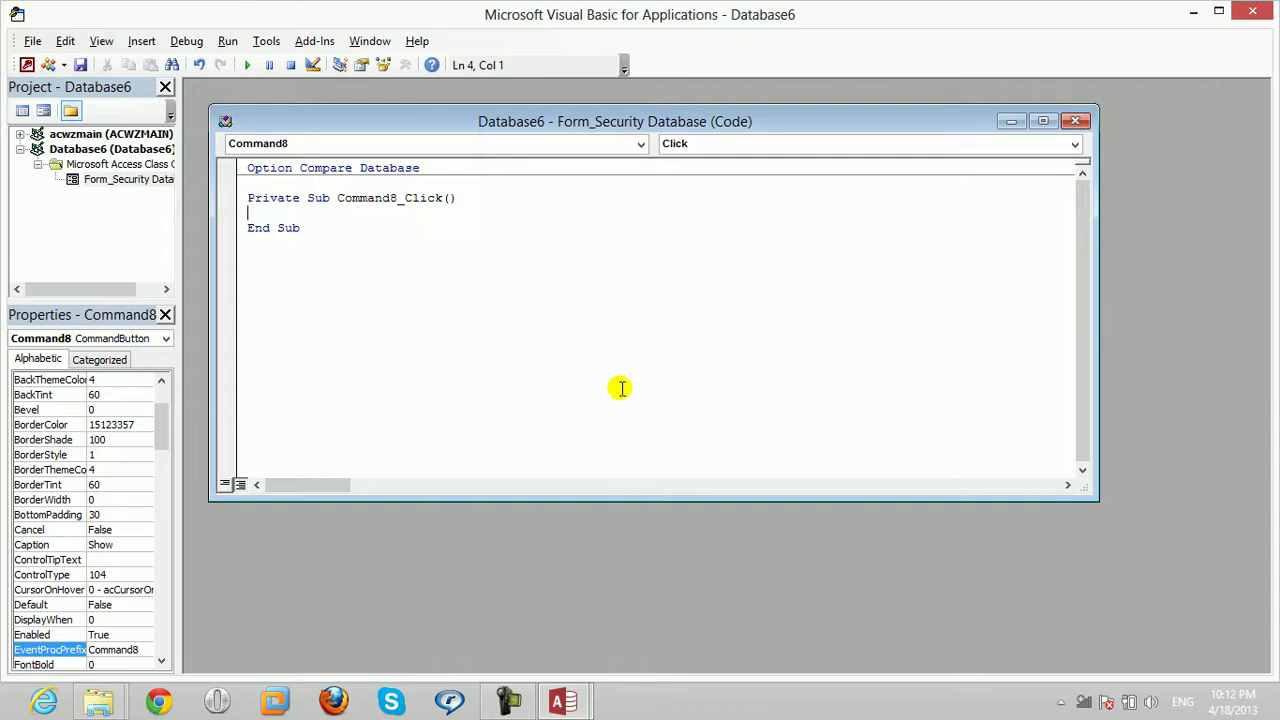
# Write an If line testing Me.Text4 = "Admin" and Me.Text6 against the expected password, then begin the next statement.
pyautogui.write('if me.')
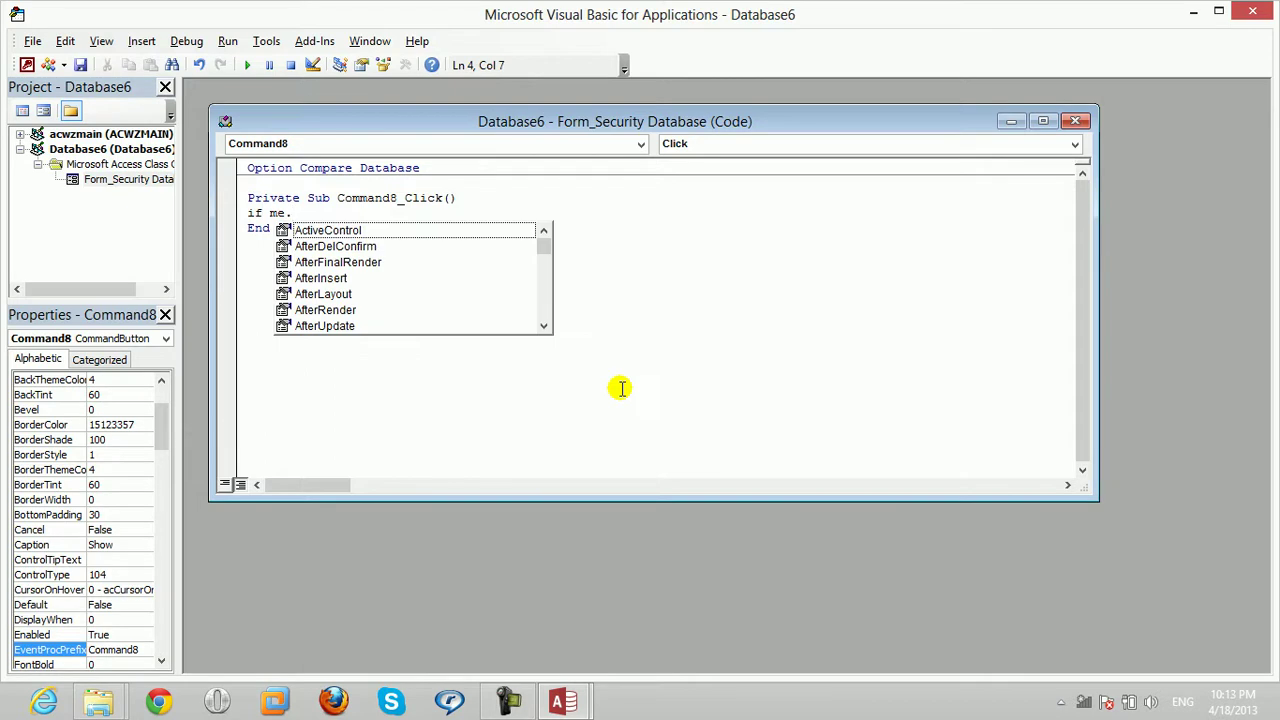
pyautogui.write('text2')
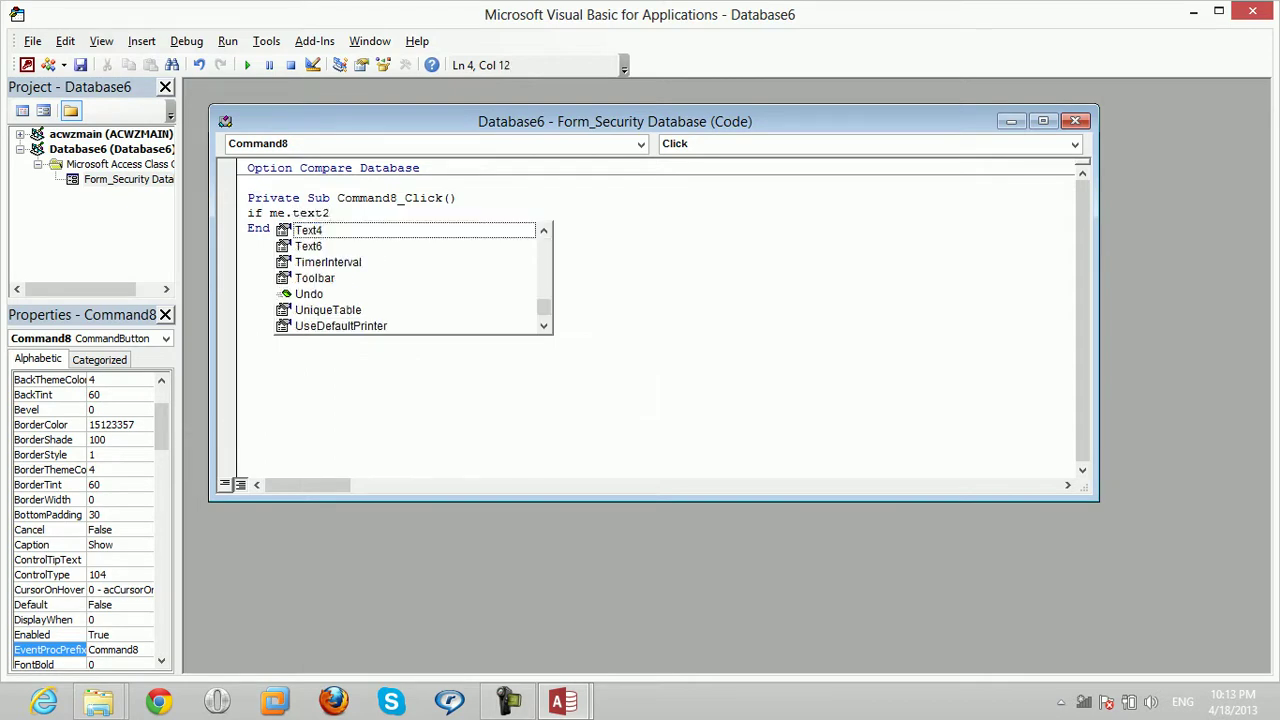
pyautogui.press('BackSpace')
pyautogui.write('4')
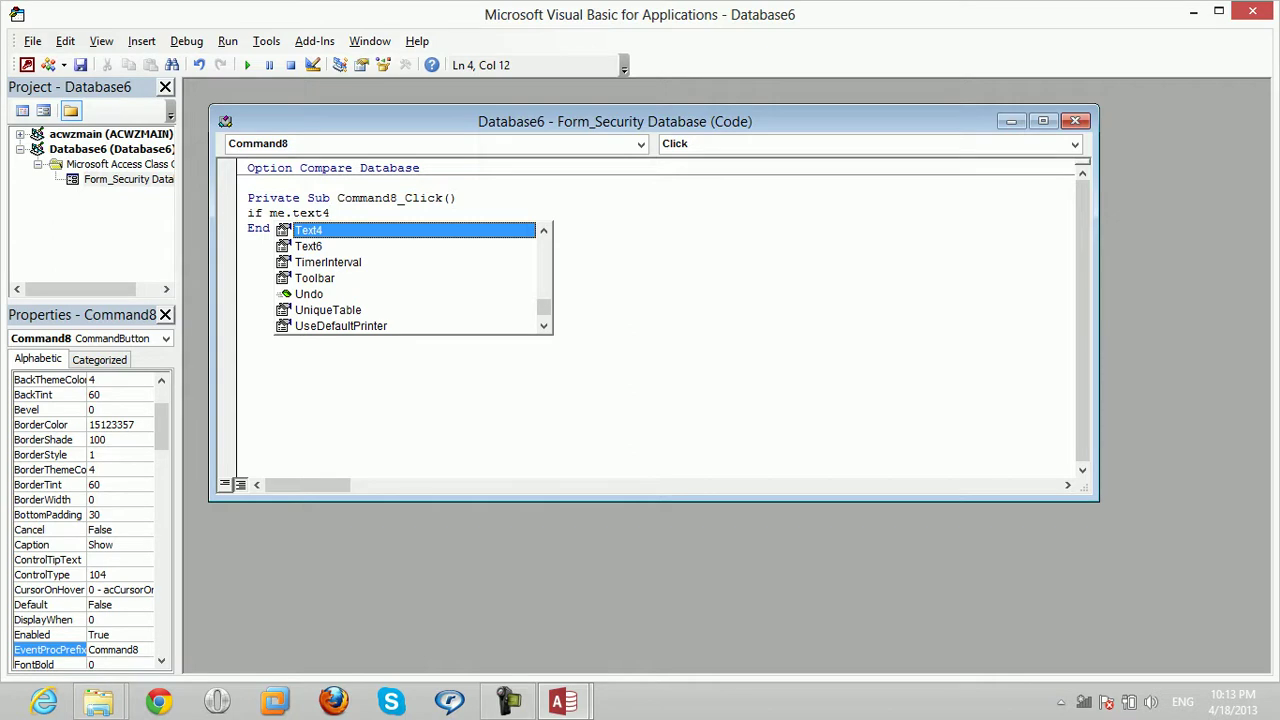
pyautogui.write('=')
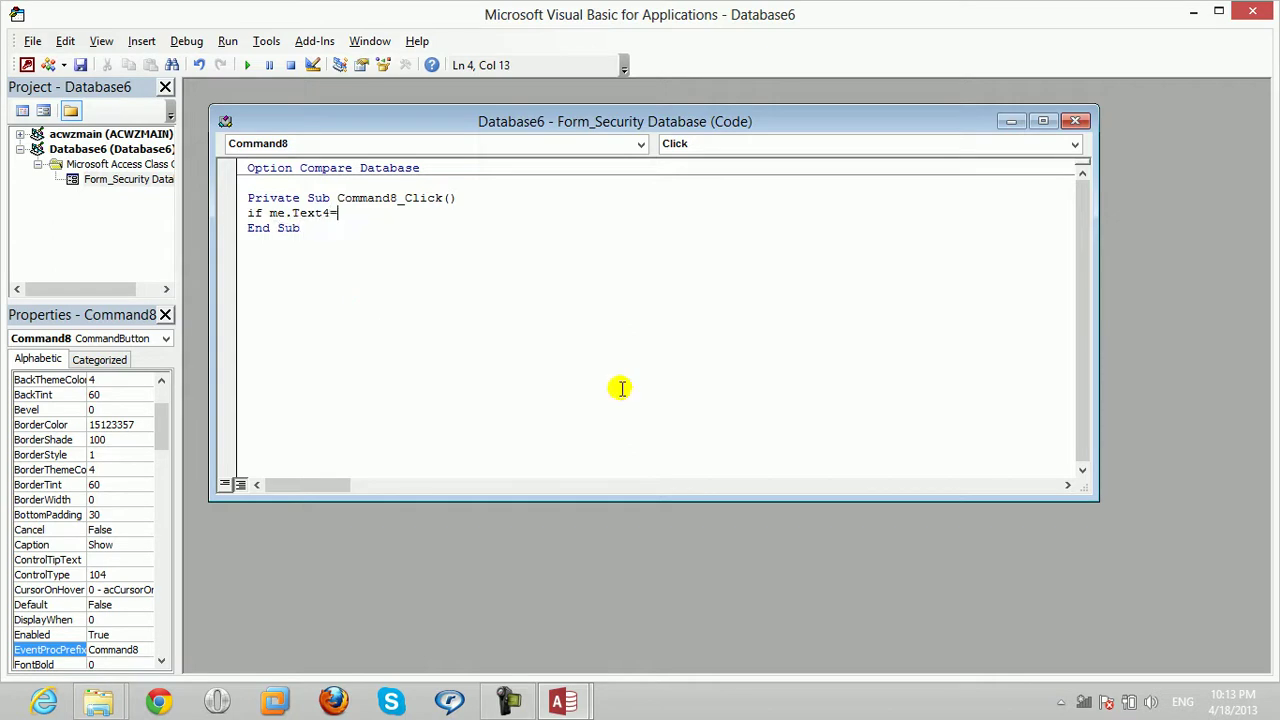
pyautogui.write('"Admin"')
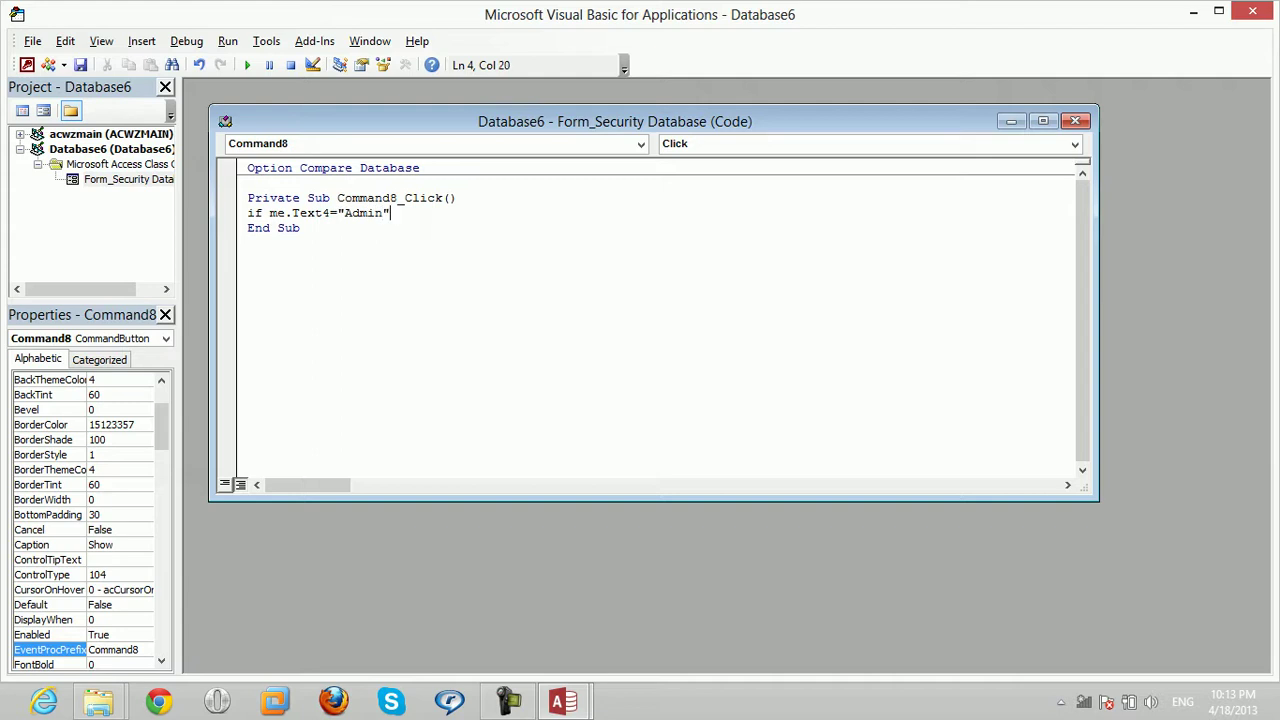
pyautogui.write(' and ')
pyautogui.write('text')
pyautogui.write('6')
pyautogui.press('BackSpace')
pyautogui.press('BackSpace')
pyautogui.press('BackSpace')
pyautogui.press('BackSpace')
pyautogui.press('BackSpace')
pyautogui.write('me.text')
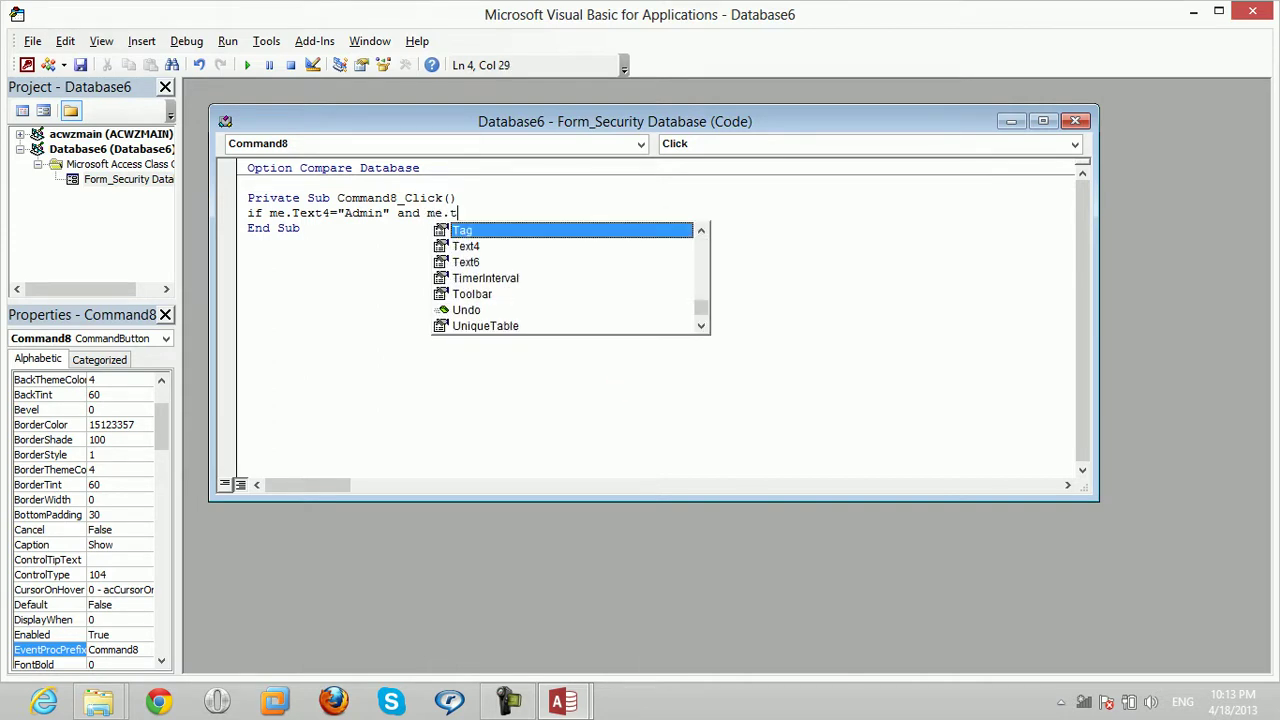
pyautogui.press('Down')
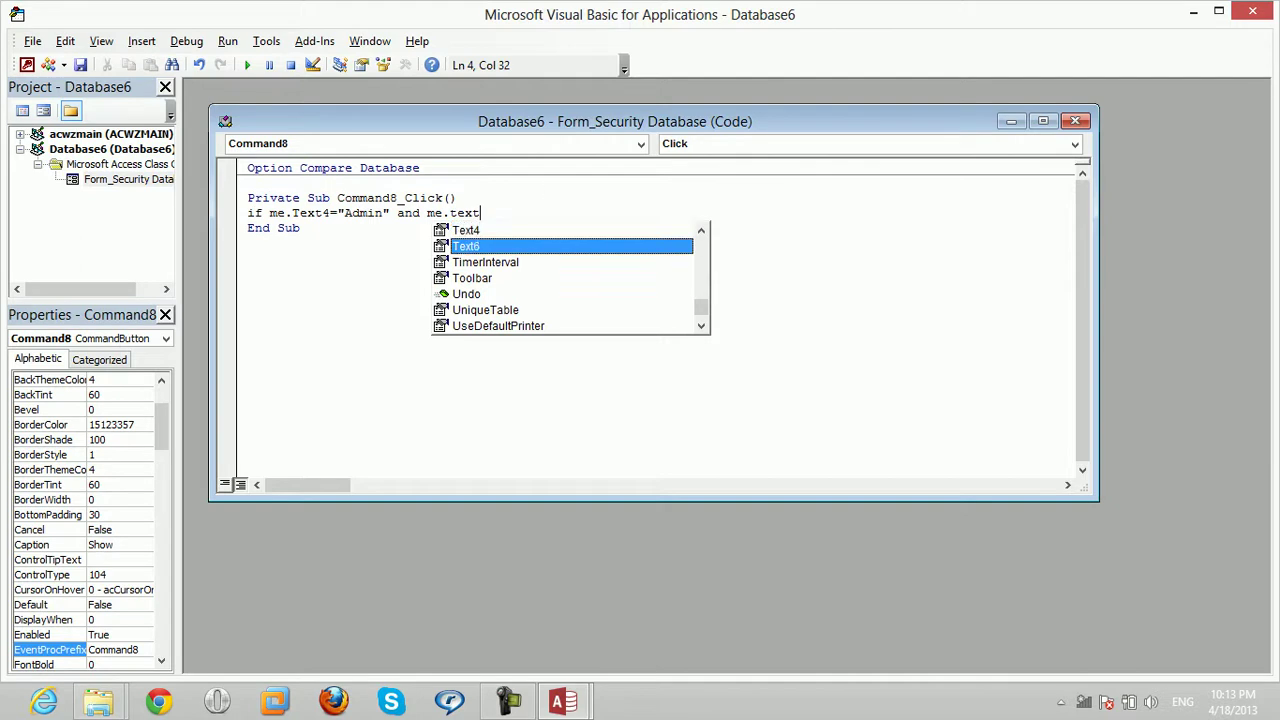
pyautogui.press('Tab')
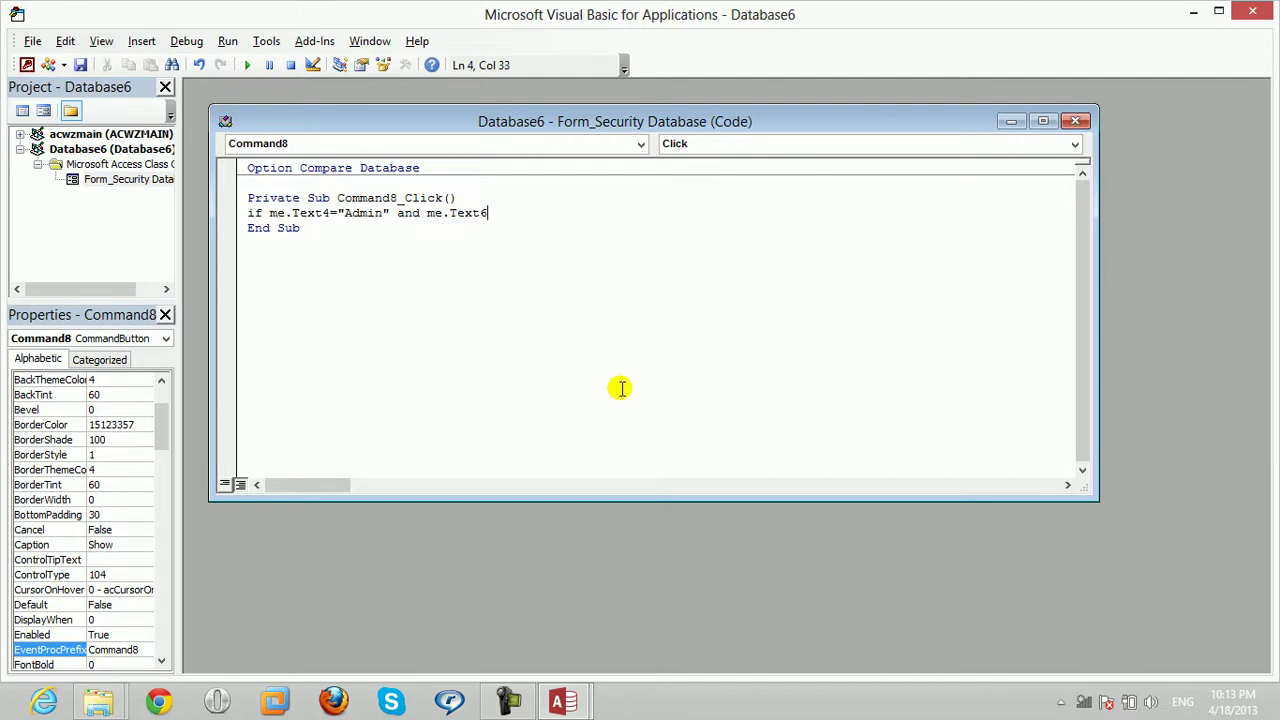
pyautogui.write('="abc" then')
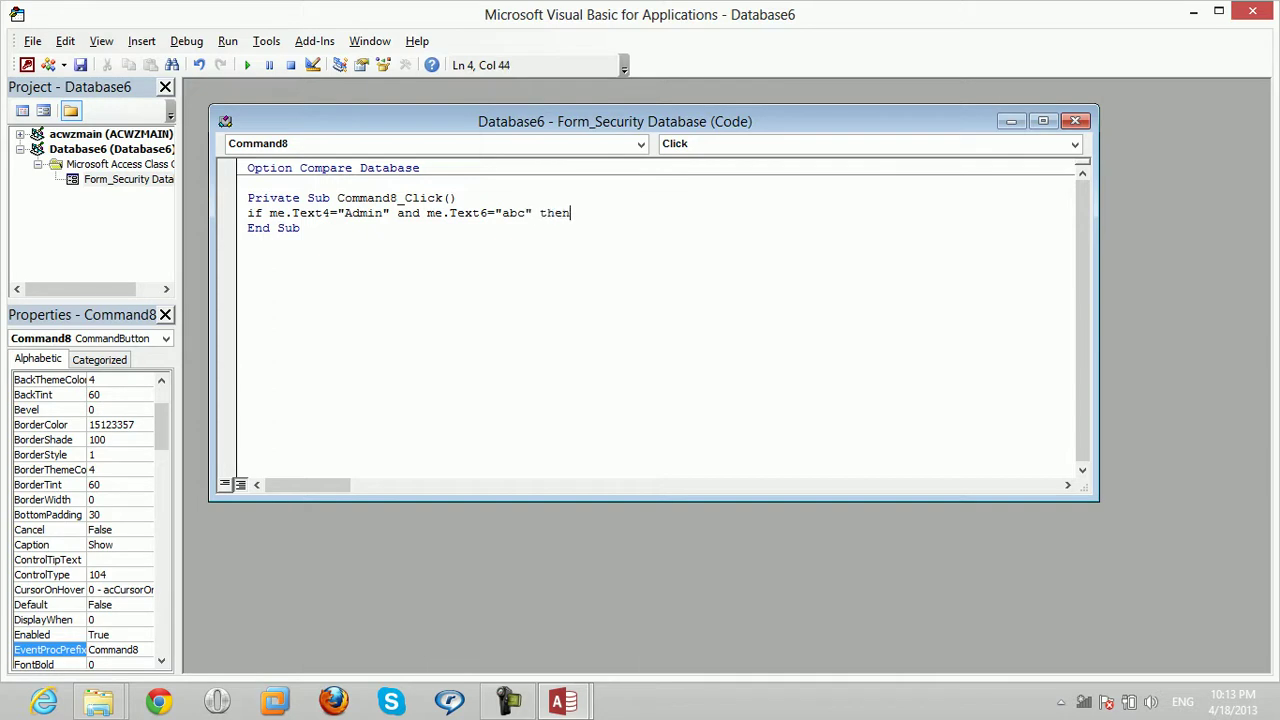
pyautogui.press('Return')
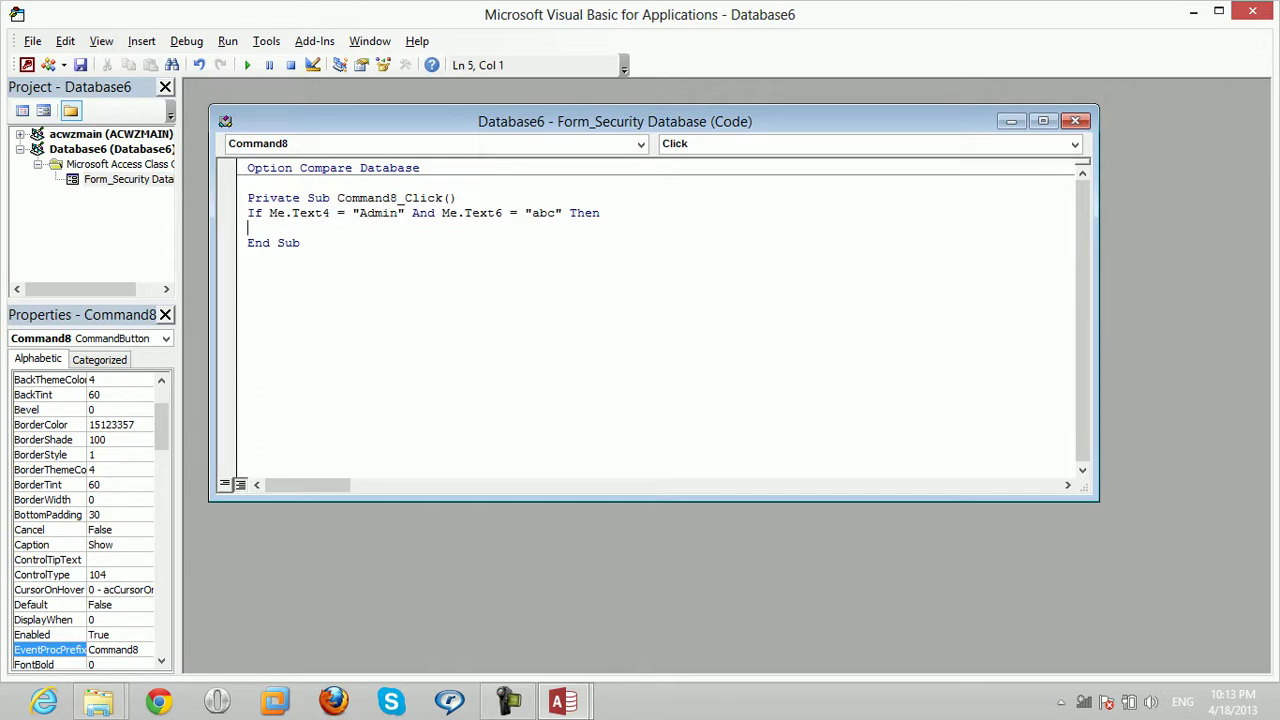
pyautogui.write('command')
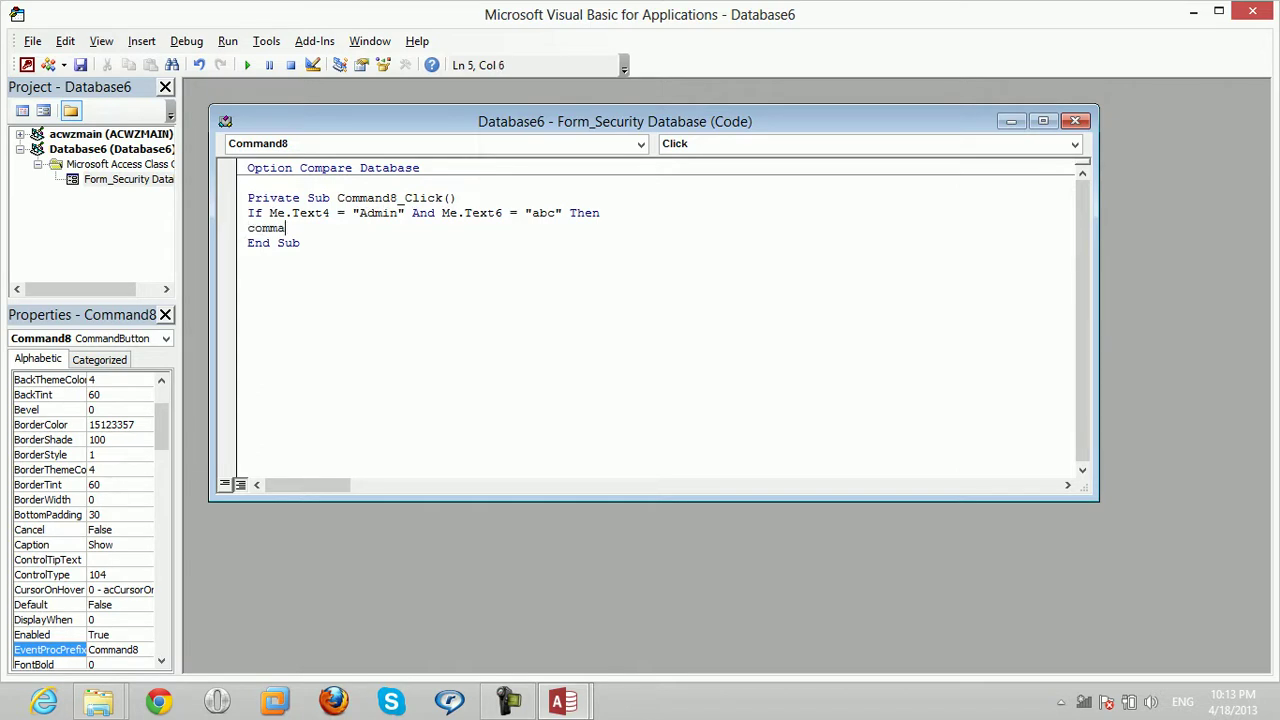